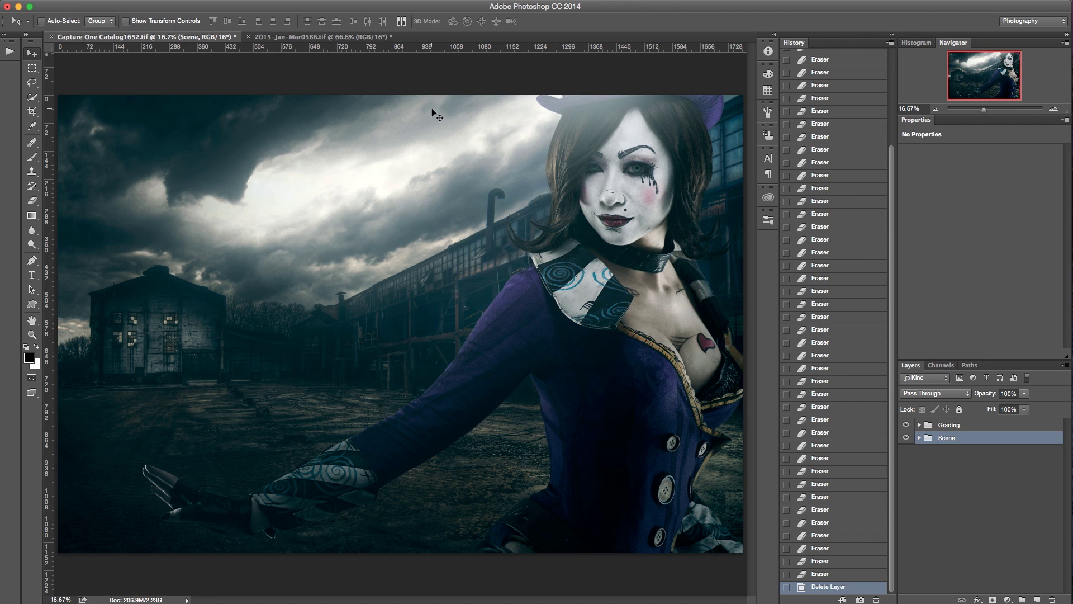
Hide the Grading group while working close up on the woman's face.
{"action": "left_click_drag", "start_coordinate": [640, 173], "coordinate": [710, 309]}
{"action": "left_click_drag", "start_coordinate": [631, 274], "coordinate": [461, 354]}
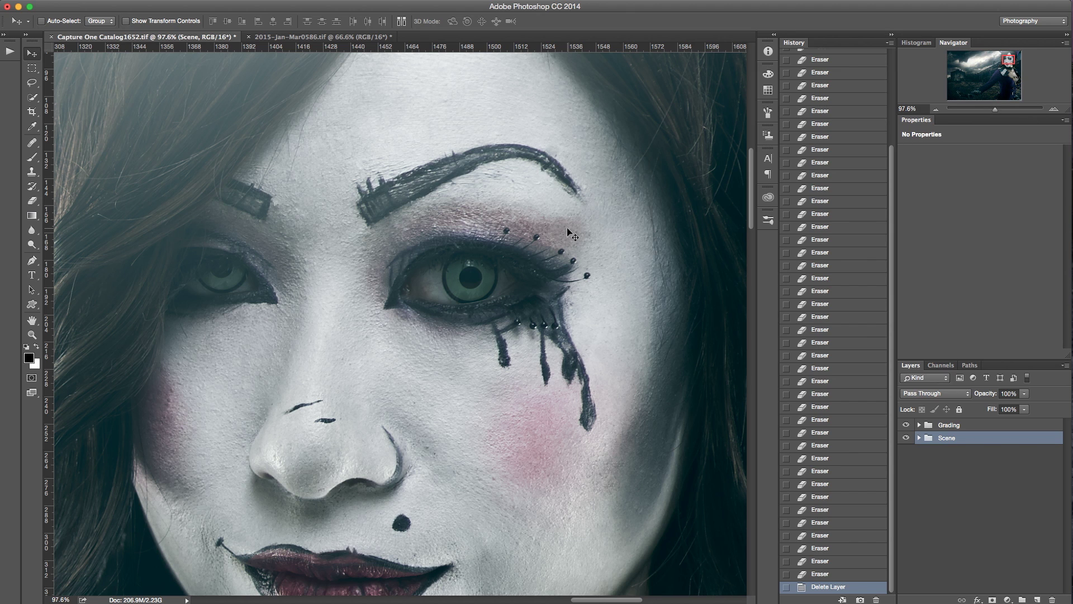
{"action": "left_click", "coordinate": [906, 426]}
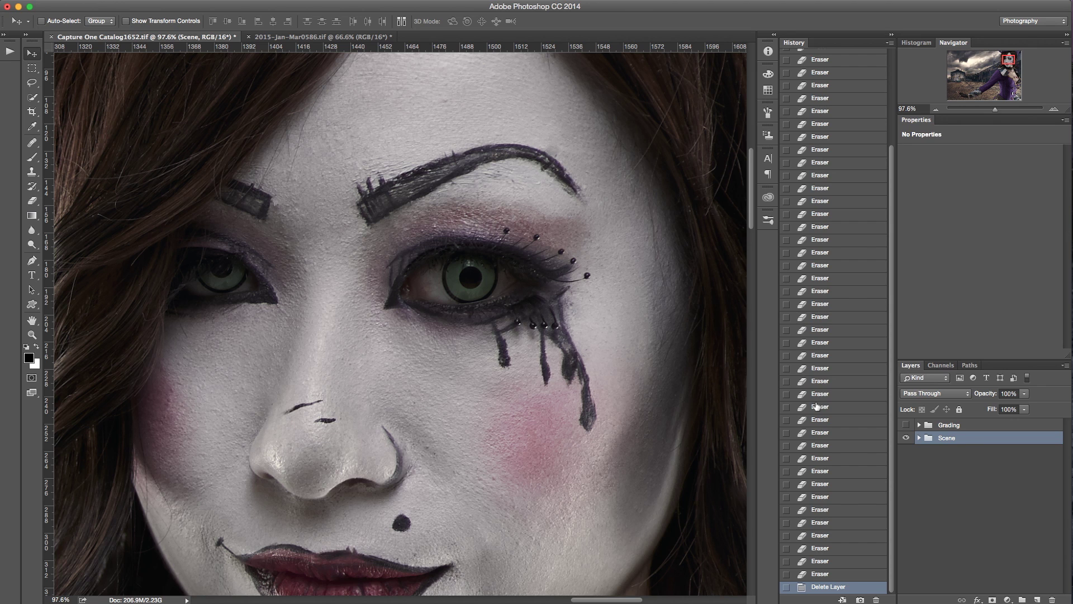
Add a new layer above the Scene group and set its blend mode to Soft Light.
{"action": "left_click", "coordinate": [1038, 599]}
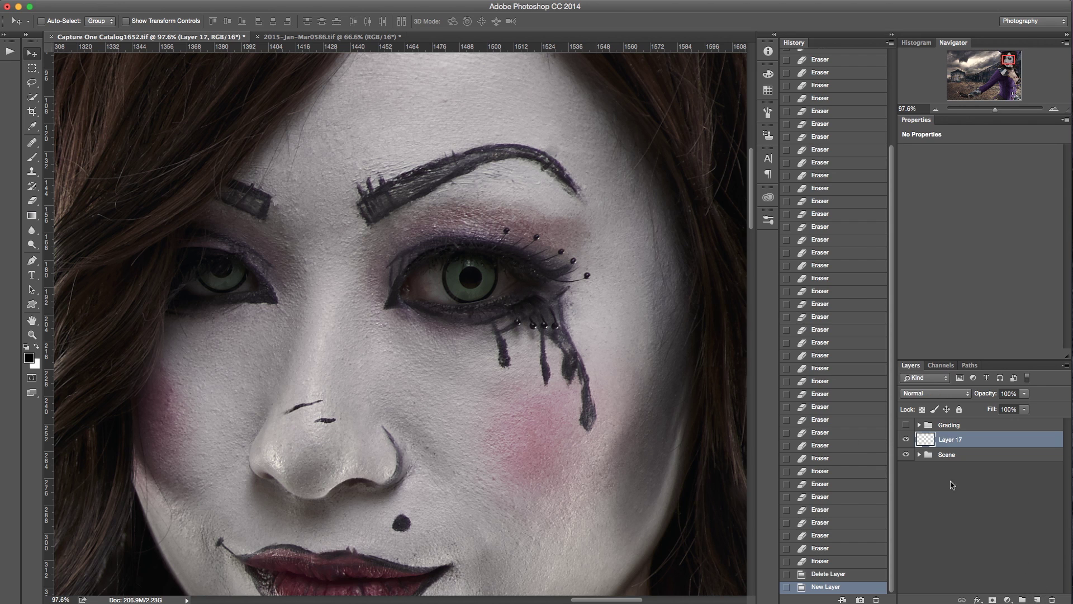
{"action": "left_click", "coordinate": [919, 394]}
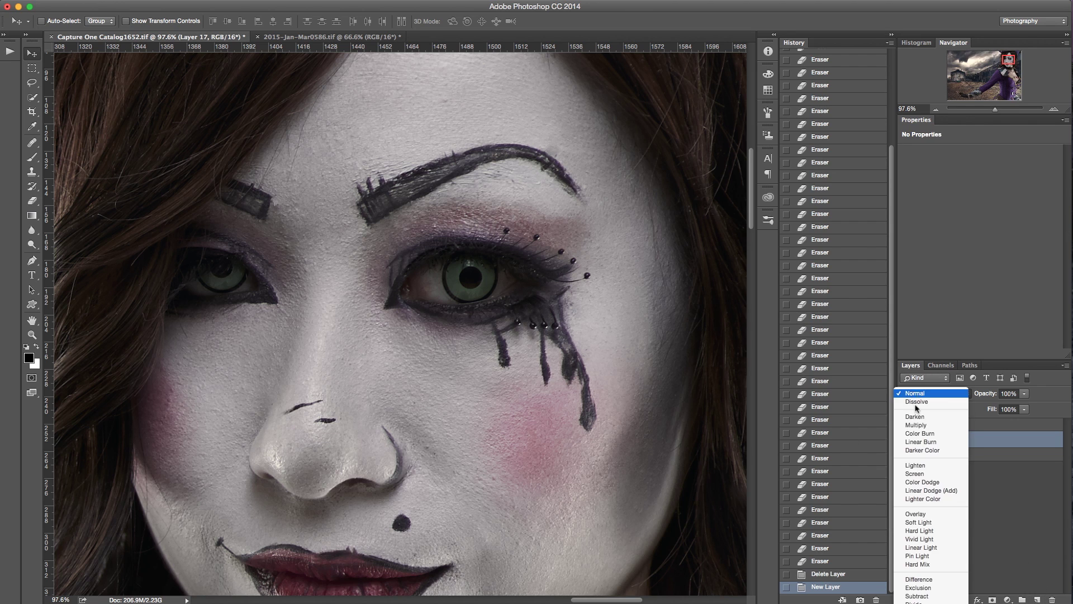
{"action": "left_click", "coordinate": [937, 525]}
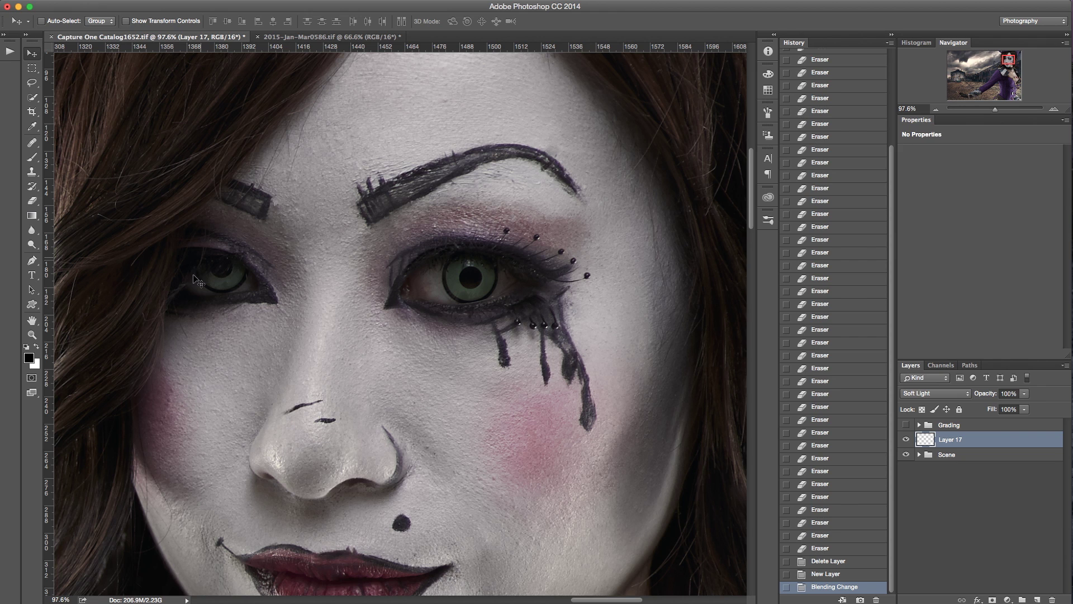
Brush white strokes at 30% opacity and 20% flow across the iris of the fully visible eye to brighten its streaks.
{"action": "key", "text": "b"}
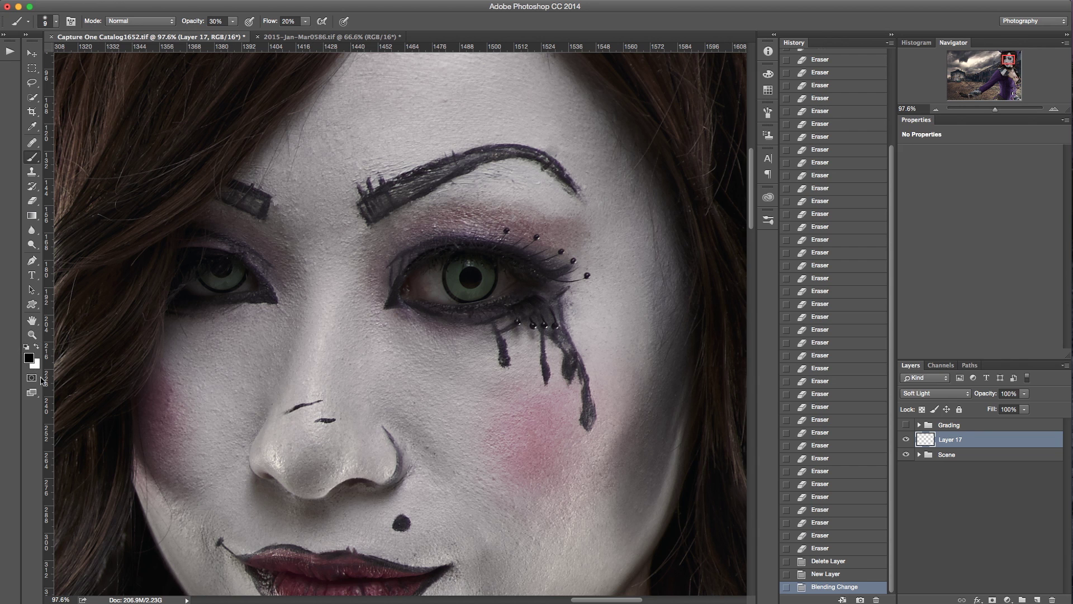
{"action": "key", "text": "x"}
{"action": "left_click", "coordinate": [461, 290]}
{"action": "left_click", "coordinate": [464, 292]}
{"action": "left_click", "coordinate": [466, 292]}
{"action": "left_click", "coordinate": [468, 293]}
{"action": "left_click", "coordinate": [469, 292]}
{"action": "left_click", "coordinate": [468, 293]}
{"action": "left_click", "coordinate": [469, 292]}
{"action": "left_click", "coordinate": [468, 292]}
{"action": "left_click", "coordinate": [468, 292]}
{"action": "left_click", "coordinate": [469, 292]}
{"action": "left_click", "coordinate": [469, 292]}
{"action": "left_click", "coordinate": [468, 291]}
{"action": "left_click", "coordinate": [468, 290]}
{"action": "left_click", "coordinate": [467, 287]}
{"action": "left_click", "coordinate": [467, 285]}
{"action": "left_click", "coordinate": [465, 283]}
{"action": "left_click", "coordinate": [465, 282]}
{"action": "left_click", "coordinate": [464, 280]}
{"action": "left_click", "coordinate": [463, 278]}
{"action": "left_click", "coordinate": [462, 276]}
{"action": "left_click", "coordinate": [465, 276]}
{"action": "left_click", "coordinate": [469, 277]}
{"action": "left_click", "coordinate": [472, 276]}
{"action": "left_click", "coordinate": [475, 277]}
{"action": "left_click", "coordinate": [480, 278]}
{"action": "left_click", "coordinate": [483, 277]}
{"action": "left_click", "coordinate": [487, 278]}
{"action": "left_click", "coordinate": [491, 277]}
{"action": "left_click", "coordinate": [490, 279]}
{"action": "left_click", "coordinate": [485, 279]}
{"action": "left_click", "coordinate": [479, 279]}
{"action": "left_click", "coordinate": [473, 278]}
{"action": "left_click", "coordinate": [468, 279]}
{"action": "left_click", "coordinate": [461, 278]}
{"action": "left_click", "coordinate": [454, 278]}
{"action": "left_click", "coordinate": [447, 277]}
{"action": "left_click", "coordinate": [448, 284]}
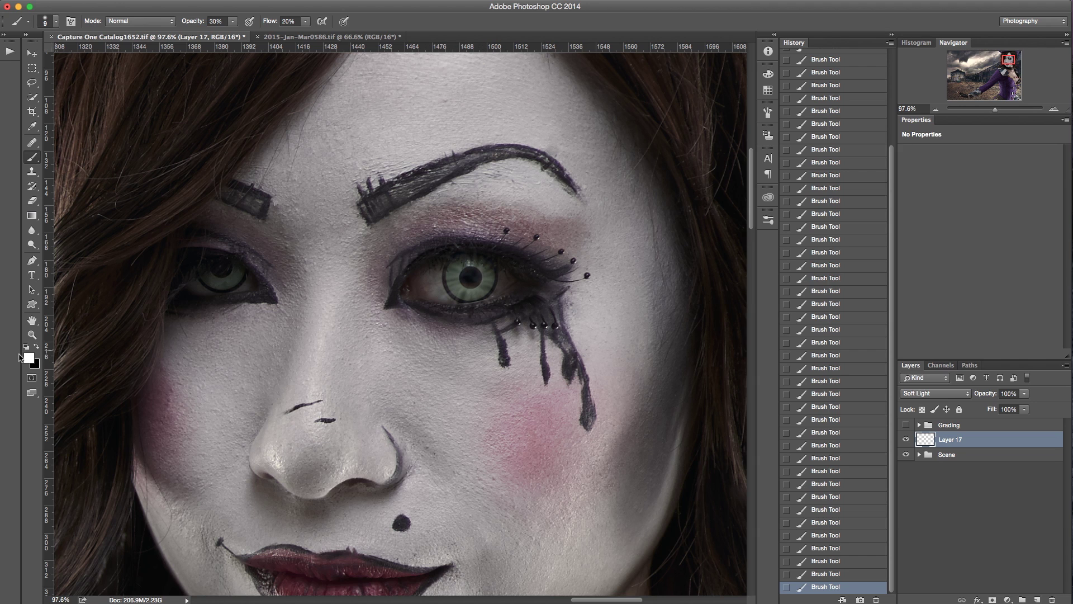
Erase the stray paint around the lower and inner edge of the iris.
{"action": "key", "text": "x"}
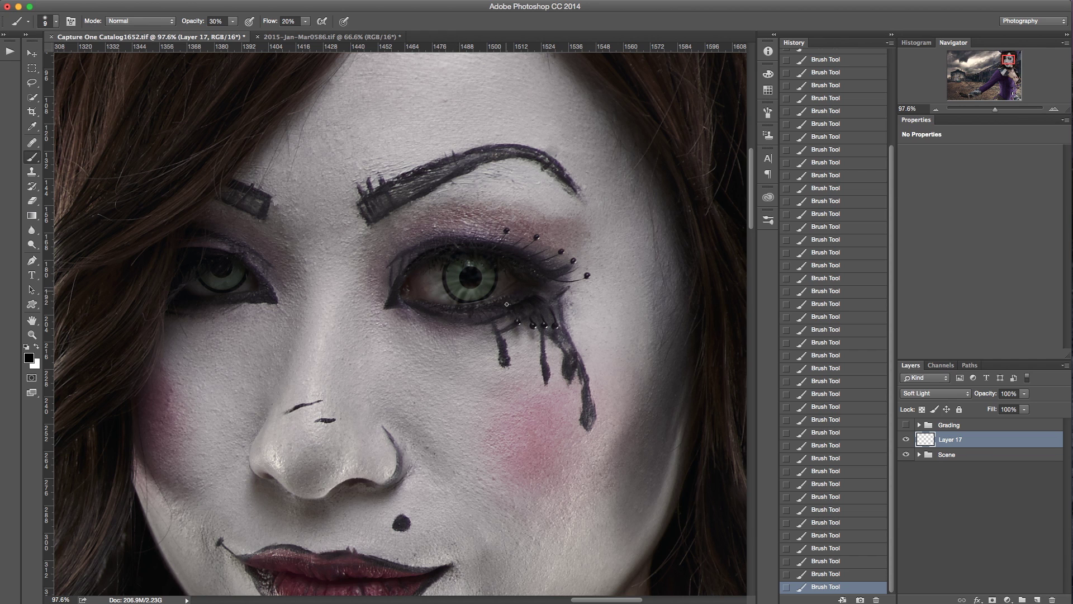
{"action": "key", "text": "x"}
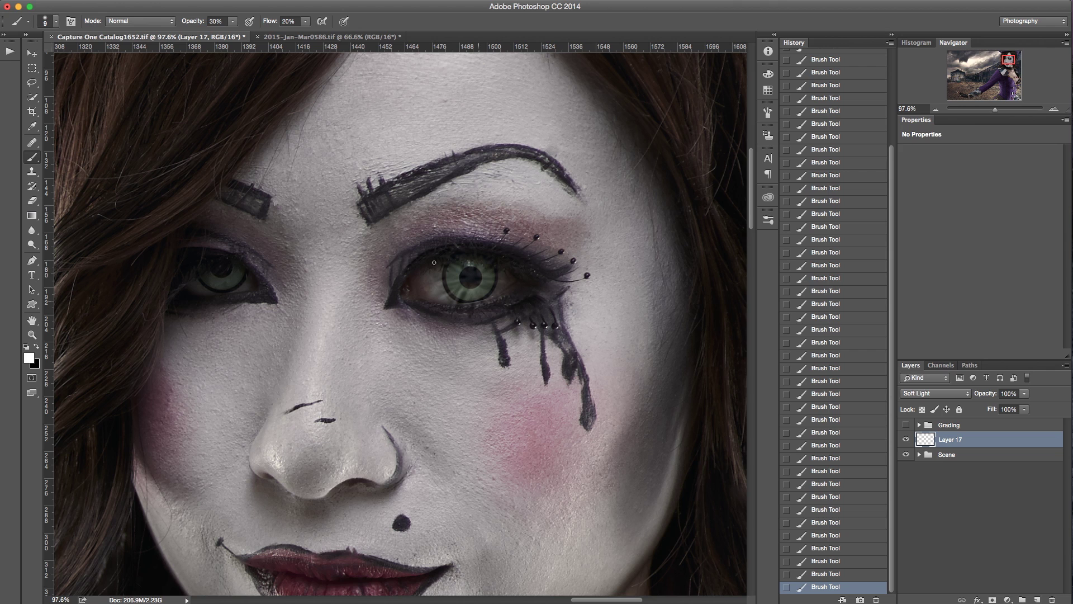
{"action": "key", "text": "e"}
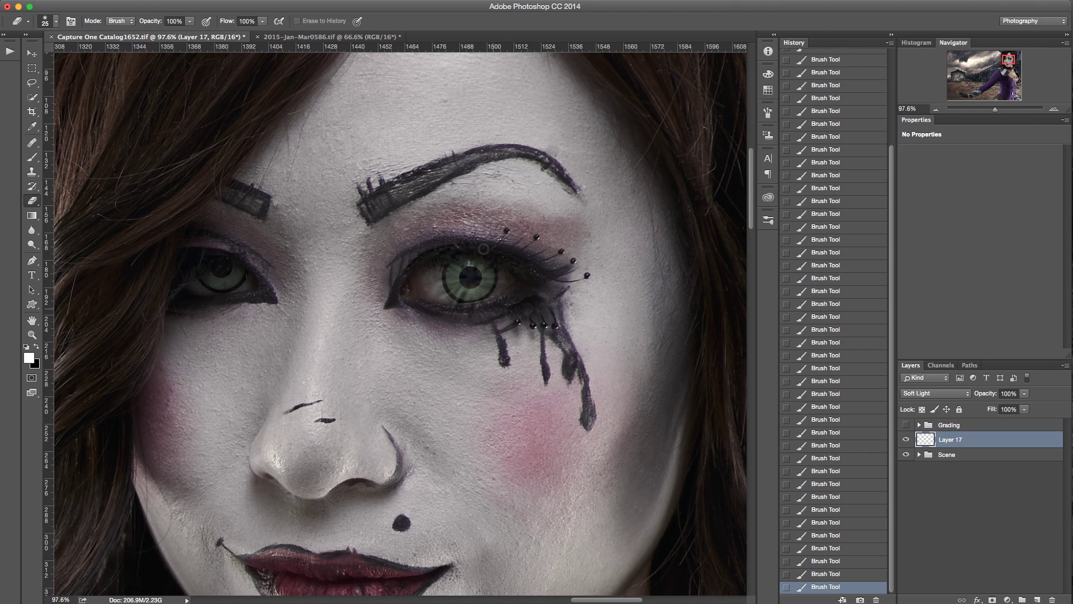
{"action": "left_click_drag", "start_coordinate": [441, 291], "coordinate": [457, 307]}
{"action": "left_click", "coordinate": [436, 278]}
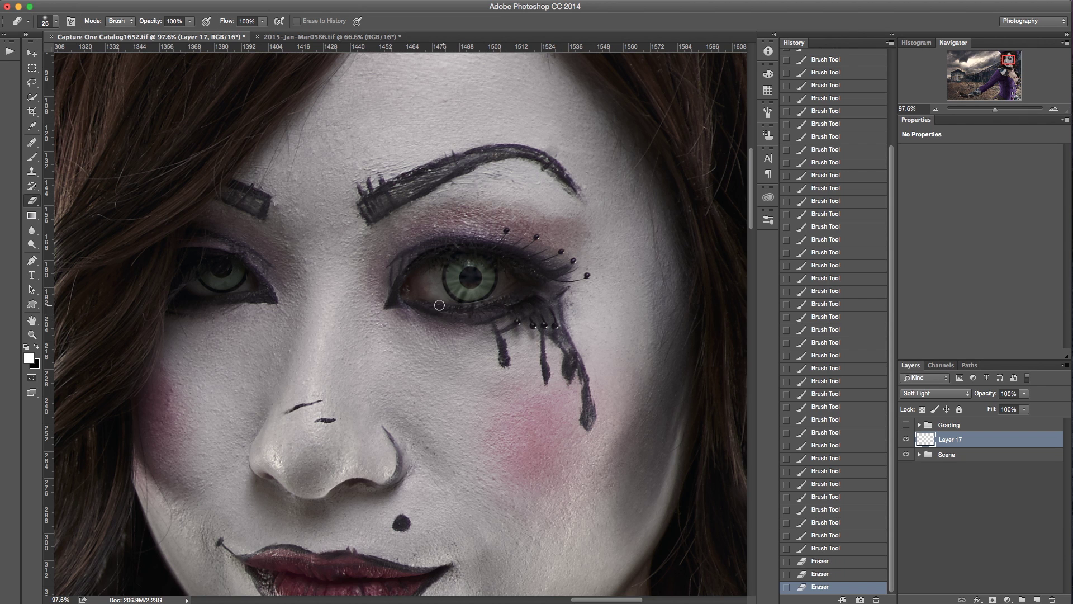
Darken the outer rim of the iris all the way around with a black brush of size 15.
{"action": "key", "text": "b"}
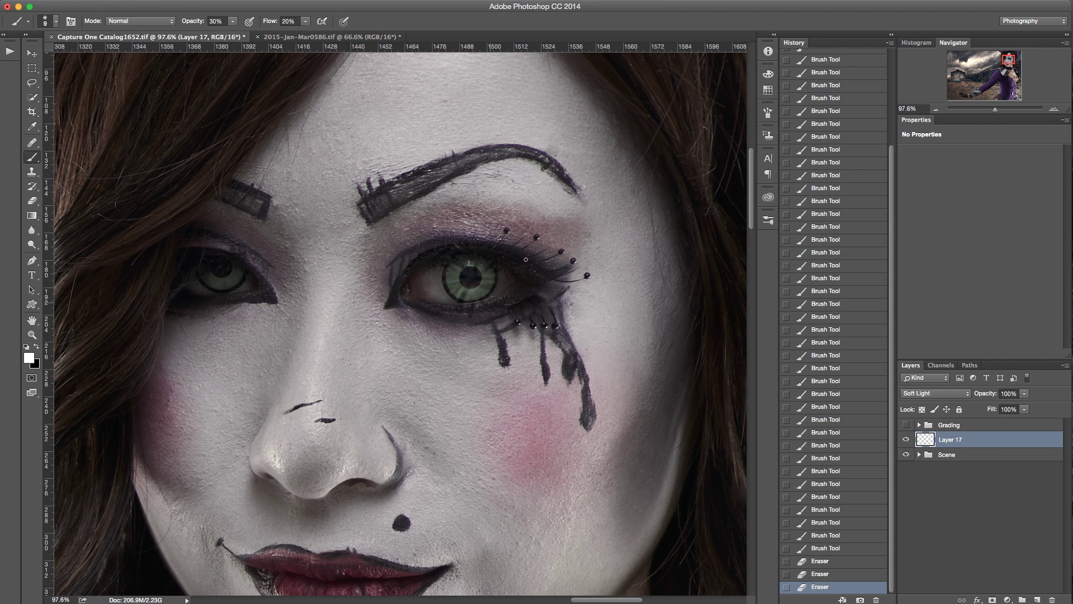
{"action": "left_click", "coordinate": [36, 347]}
{"action": "key", "text": "bracketright"}
{"action": "key", "text": "bracketright"}
{"action": "key", "text": "bracketleft"}
{"action": "left_click", "coordinate": [450, 261]}
{"action": "left_click", "coordinate": [446, 268]}
{"action": "left_click", "coordinate": [446, 268]}
{"action": "left_click", "coordinate": [445, 271]}
{"action": "left_click", "coordinate": [444, 269]}
{"action": "mouse_move", "coordinate": [456, 298]}
{"action": "left_mouse_down"}
{"action": "mouse_move", "coordinate": [489, 293]}
{"action": "mouse_move", "coordinate": [496, 281]}
{"action": "left_mouse_up"}
{"action": "left_click_drag", "start_coordinate": [496, 270], "coordinate": [497, 276]}
{"action": "mouse_move", "coordinate": [496, 272]}
{"action": "left_mouse_down"}
{"action": "mouse_move", "coordinate": [482, 299]}
{"action": "mouse_move", "coordinate": [454, 294]}
{"action": "left_mouse_up"}
{"action": "left_click_drag", "start_coordinate": [454, 295], "coordinate": [448, 286]}
{"action": "mouse_move", "coordinate": [445, 269]}
{"action": "left_mouse_down"}
{"action": "mouse_move", "coordinate": [457, 296]}
{"action": "mouse_move", "coordinate": [447, 289]}
{"action": "left_mouse_up"}
{"action": "mouse_move", "coordinate": [444, 270]}
{"action": "left_mouse_down"}
{"action": "mouse_move", "coordinate": [453, 298]}
{"action": "mouse_move", "coordinate": [444, 270]}
{"action": "mouse_move", "coordinate": [442, 288]}
{"action": "mouse_move", "coordinate": [452, 261]}
{"action": "left_mouse_up"}
{"action": "left_click_drag", "start_coordinate": [453, 259], "coordinate": [482, 261]}
{"action": "left_click_drag", "start_coordinate": [481, 259], "coordinate": [496, 275]}
{"action": "left_click_drag", "start_coordinate": [496, 273], "coordinate": [484, 298]}
{"action": "left_click_drag", "start_coordinate": [482, 299], "coordinate": [469, 302]}
{"action": "mouse_move", "coordinate": [462, 300]}
{"action": "left_mouse_down"}
{"action": "mouse_move", "coordinate": [449, 265]}
{"action": "mouse_move", "coordinate": [461, 305]}
{"action": "mouse_move", "coordinate": [485, 299]}
{"action": "left_mouse_up"}
{"action": "left_click_drag", "start_coordinate": [482, 300], "coordinate": [492, 291]}
{"action": "mouse_move", "coordinate": [491, 292]}
{"action": "left_mouse_down"}
{"action": "mouse_move", "coordinate": [496, 280]}
{"action": "mouse_move", "coordinate": [487, 297]}
{"action": "left_mouse_up"}
{"action": "left_click_drag", "start_coordinate": [485, 298], "coordinate": [471, 302]}
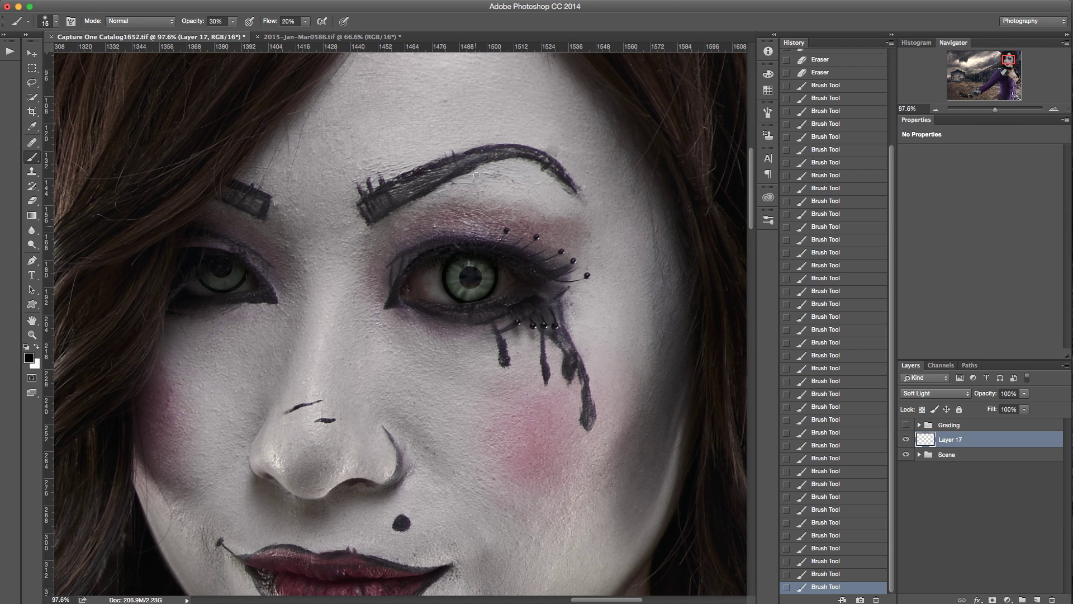
Darken the pupil with black and brighten the lower iris with a white brush of size 20.
{"action": "left_click", "coordinate": [481, 273]}
{"action": "left_click", "coordinate": [470, 275]}
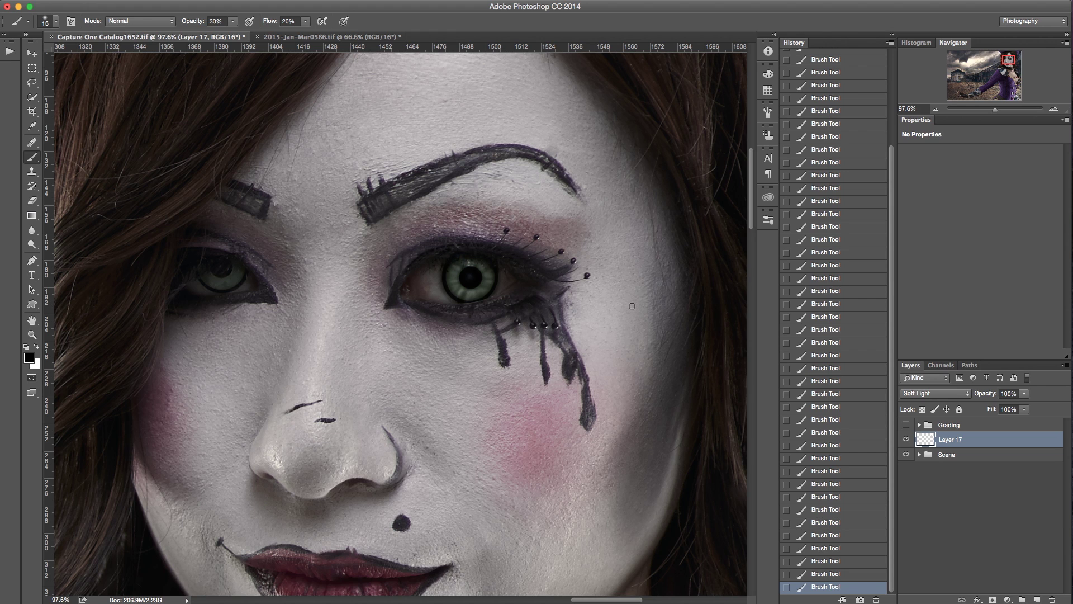
{"action": "key", "text": "x"}
{"action": "key", "text": "bracketright"}
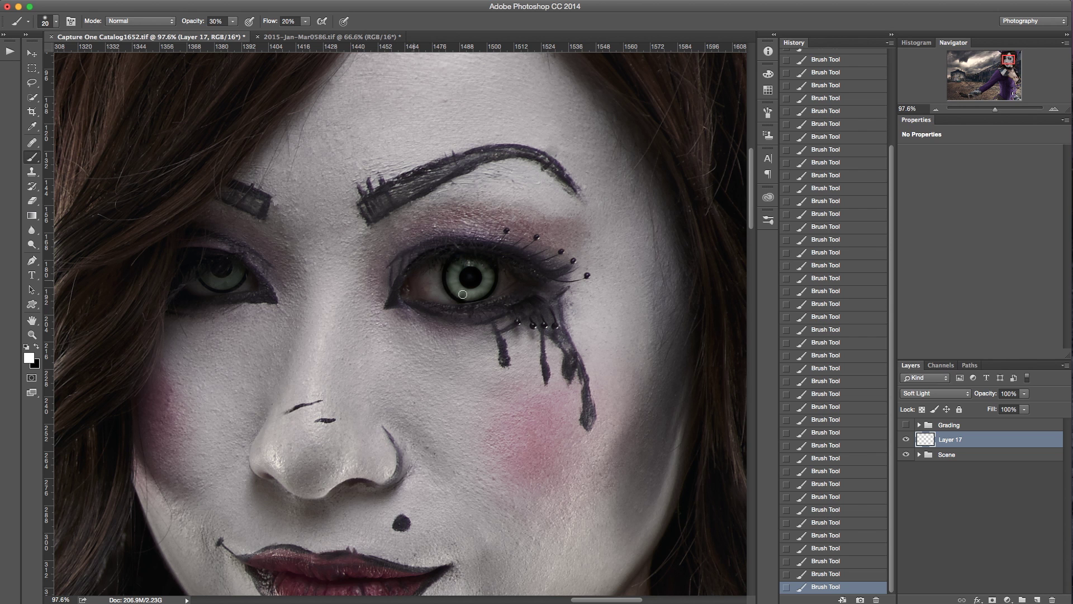
Examine the painted eye in the full image and again close up at 100%.
{"action": "key", "text": "super+minus"}
{"action": "key", "text": "super+minus"}
{"action": "key", "text": "super+minus"}
{"action": "key", "text": "super+minus"}
{"action": "key", "text": "super+minus"}
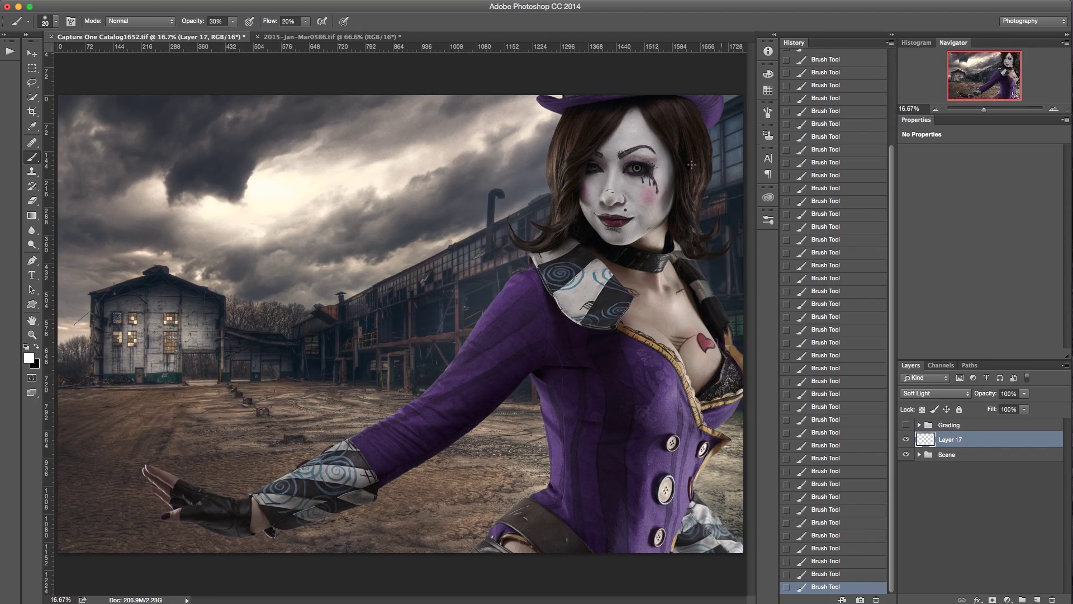
{"action": "key", "text": "super+equal"}
{"action": "key", "text": "super+equal"}
{"action": "key", "text": "super+equal"}
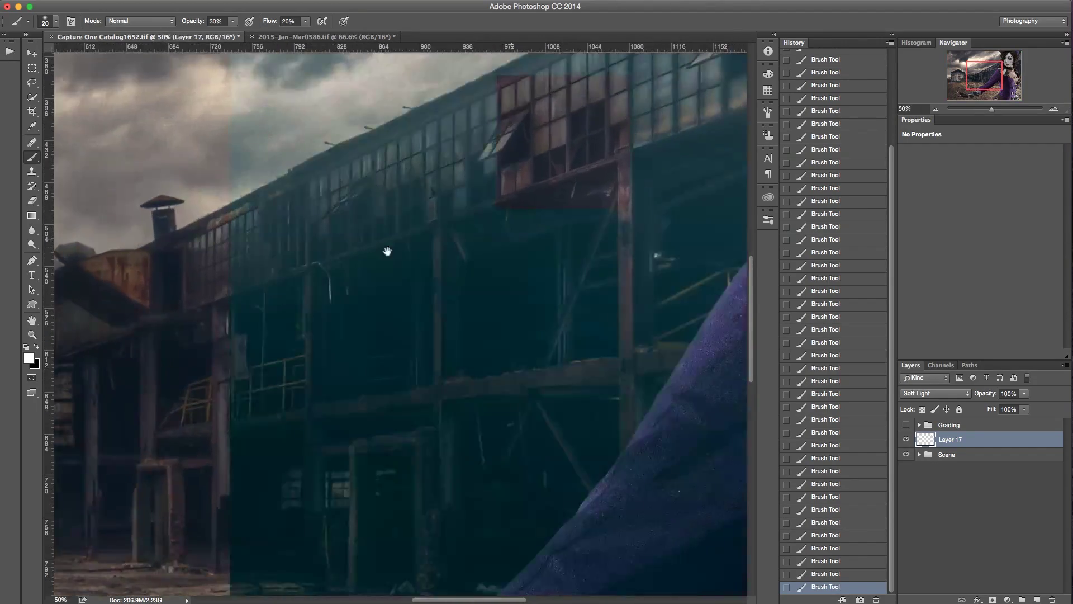
{"action": "key", "text": "super+equal"}
{"action": "key", "text": "super+equal"}
{"action": "left_click_drag", "start_coordinate": [403, 263], "coordinate": [168, 380]}
{"action": "left_click_drag", "start_coordinate": [638, 266], "coordinate": [234, 475]}
{"action": "left_click_drag", "start_coordinate": [419, 367], "coordinate": [559, 437]}
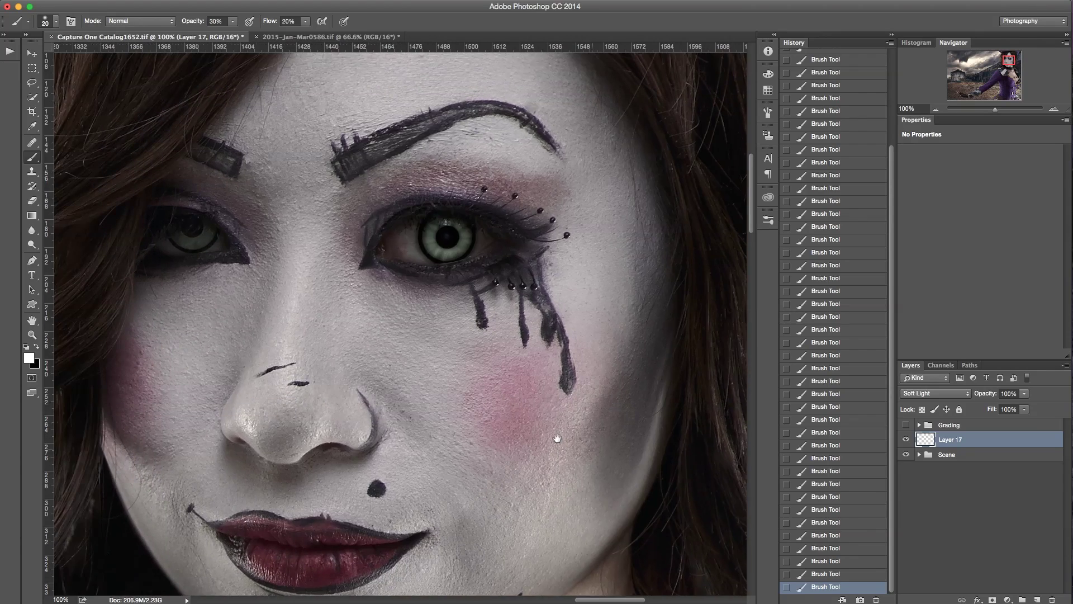
{"action": "left_click_drag", "start_coordinate": [322, 346], "coordinate": [389, 349]}
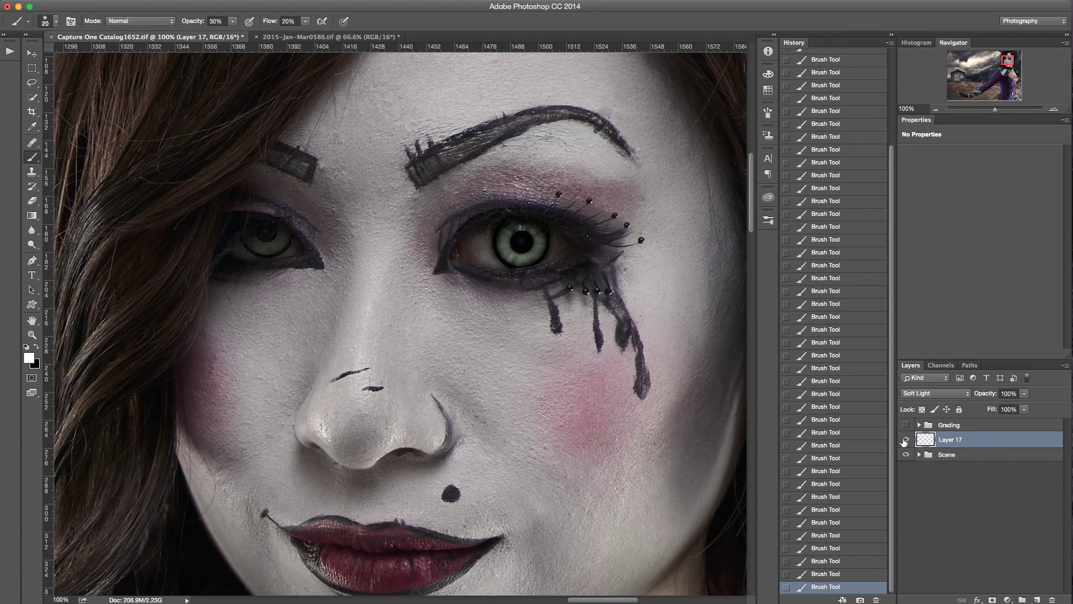
Compare the eye with and without the painted Soft Light layer, and preview it with the Grading group shown.
{"action": "left_click", "coordinate": [906, 441]}
{"action": "left_click", "coordinate": [906, 440]}
{"action": "left_click", "coordinate": [906, 440]}
{"action": "left_click", "coordinate": [905, 441]}
{"action": "left_click", "coordinate": [906, 440]}
{"action": "left_click", "coordinate": [906, 440]}
{"action": "left_click", "coordinate": [906, 425]}
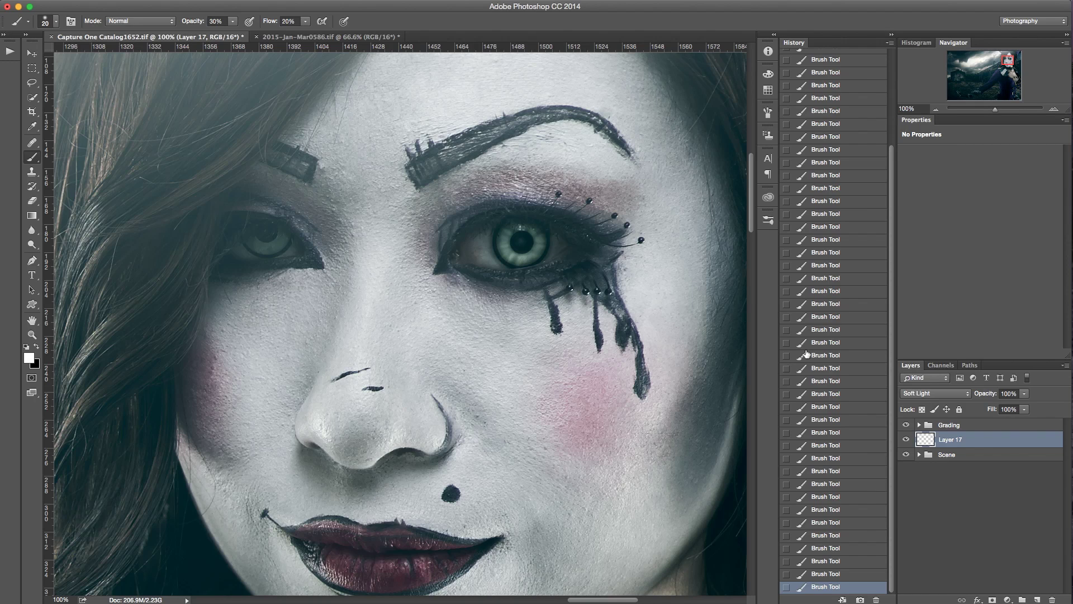
{"action": "left_click", "coordinate": [906, 426]}
Hide the painted Soft Light layer and copy a rectangular area around the right-hand eye in 2015-Jan-Mar0586.tif.
{"action": "left_click", "coordinate": [906, 440]}
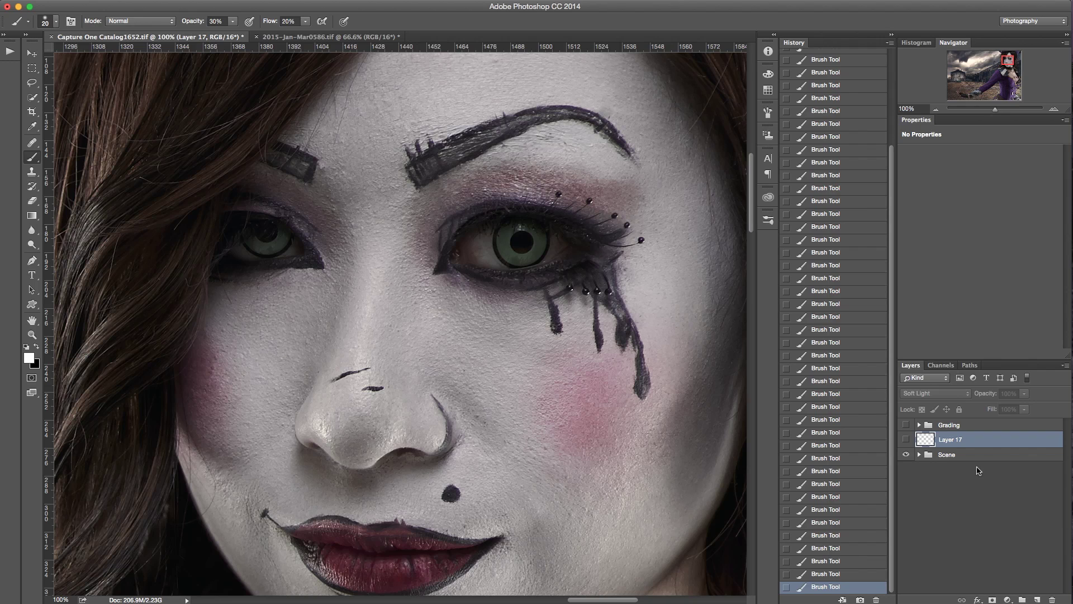
{"action": "left_click", "coordinate": [369, 38]}
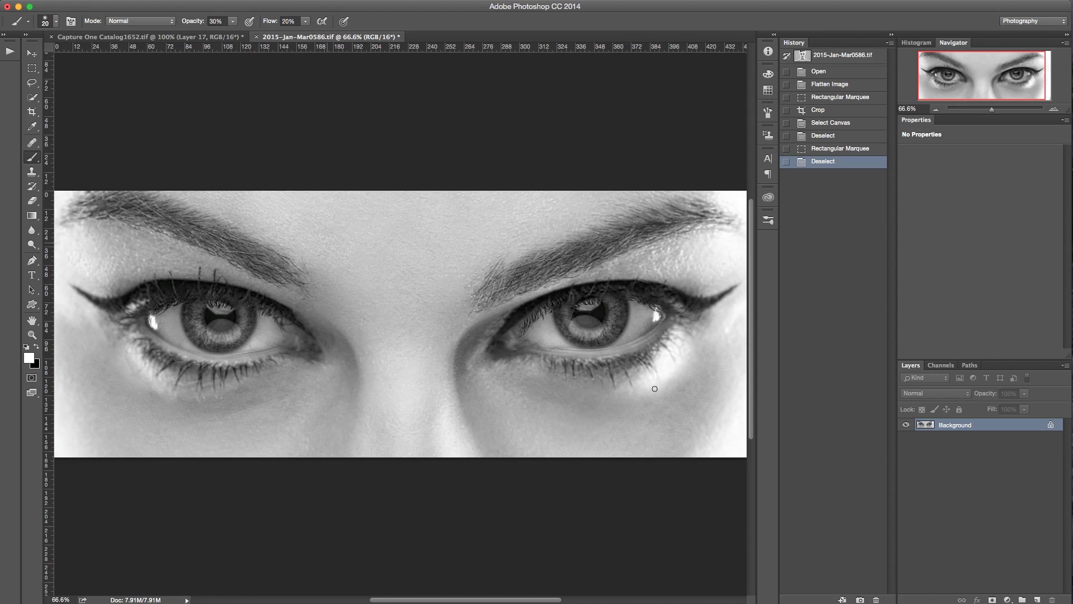
{"action": "left_click", "coordinate": [32, 68]}
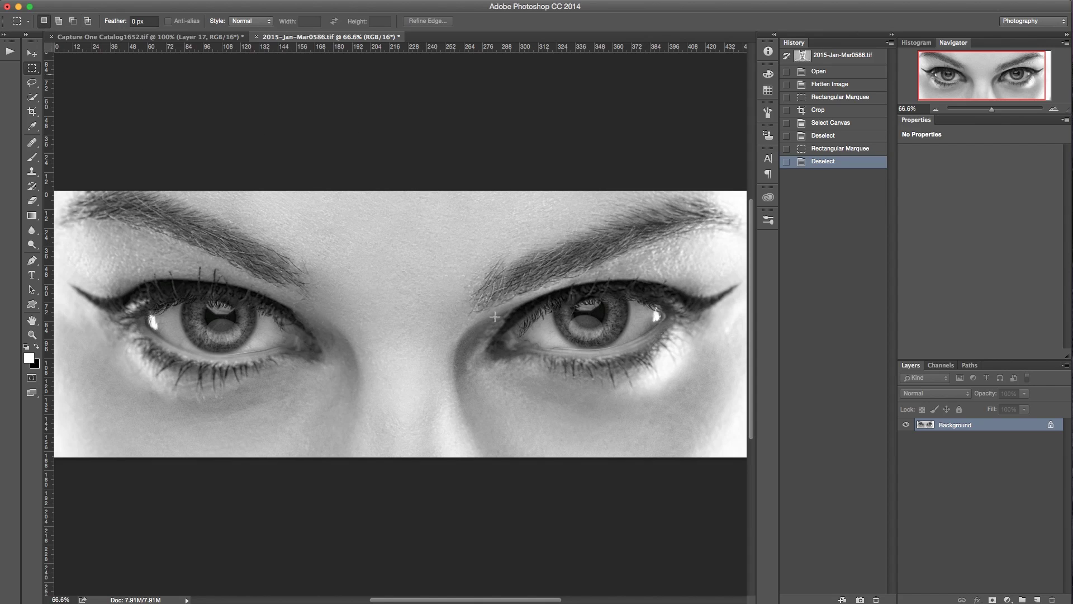
{"action": "left_click_drag", "start_coordinate": [530, 263], "coordinate": [651, 382]}
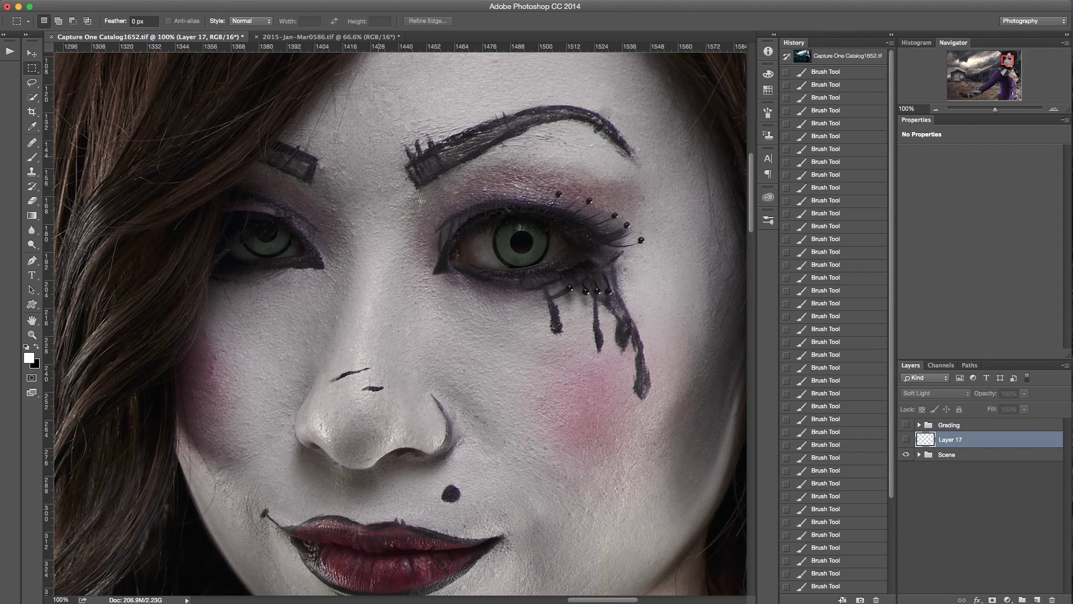
Paste the copied eye onto a new layer in Capture One Catalog1652.tif, place it below the woman's eye and set it to Overlay.
{"action": "left_click", "coordinate": [101, 36]}
{"action": "left_click", "coordinate": [1037, 600]}
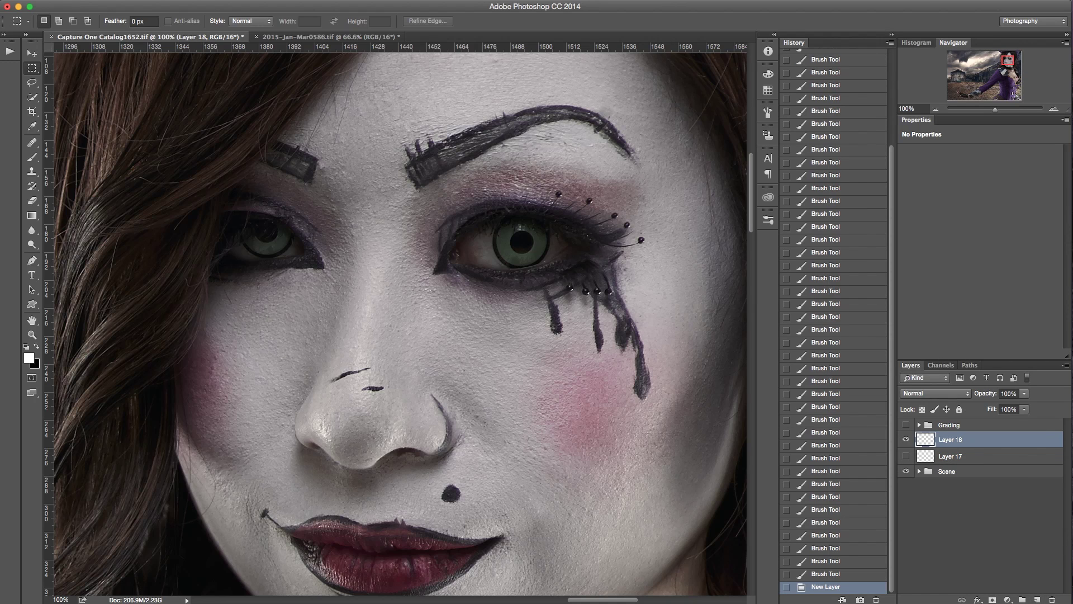
{"action": "key", "text": "super+v"}
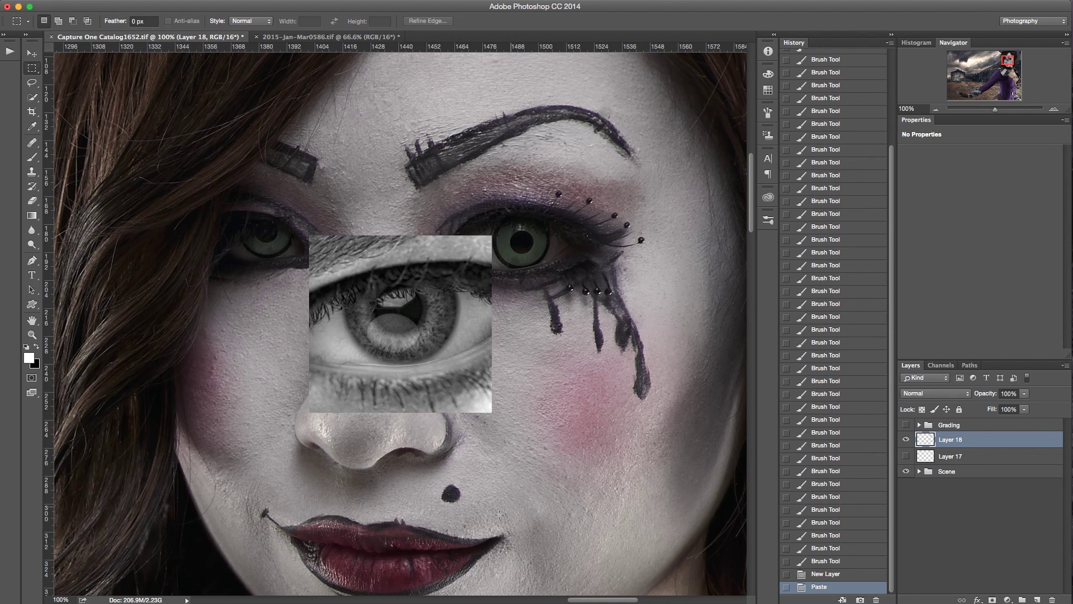
{"action": "key", "text": "v"}
{"action": "left_click_drag", "start_coordinate": [363, 323], "coordinate": [480, 365]}
{"action": "left_click", "coordinate": [935, 393]}
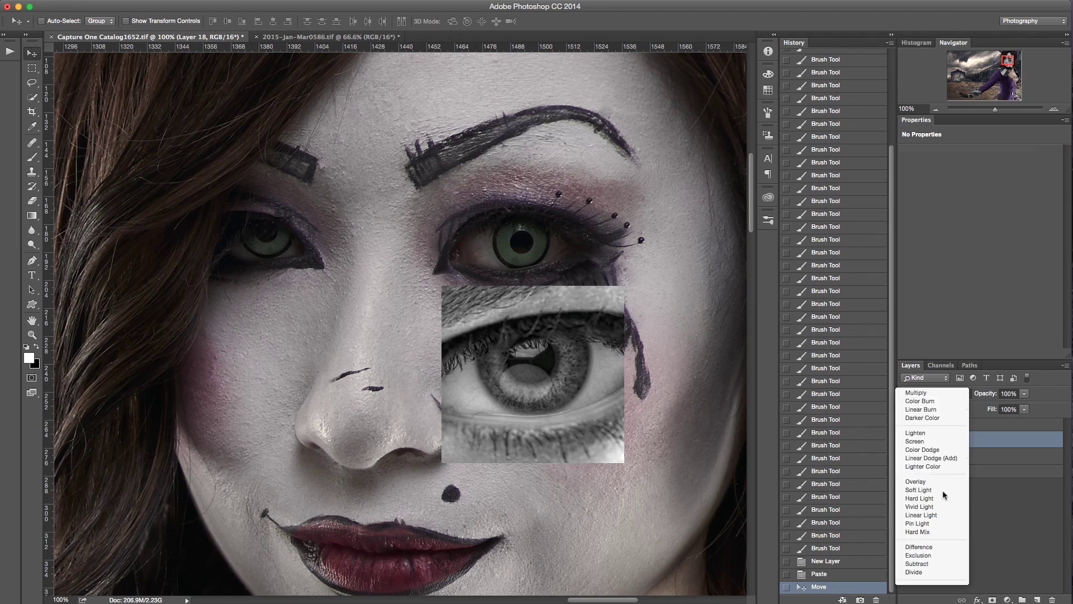
{"action": "left_click", "coordinate": [928, 514]}
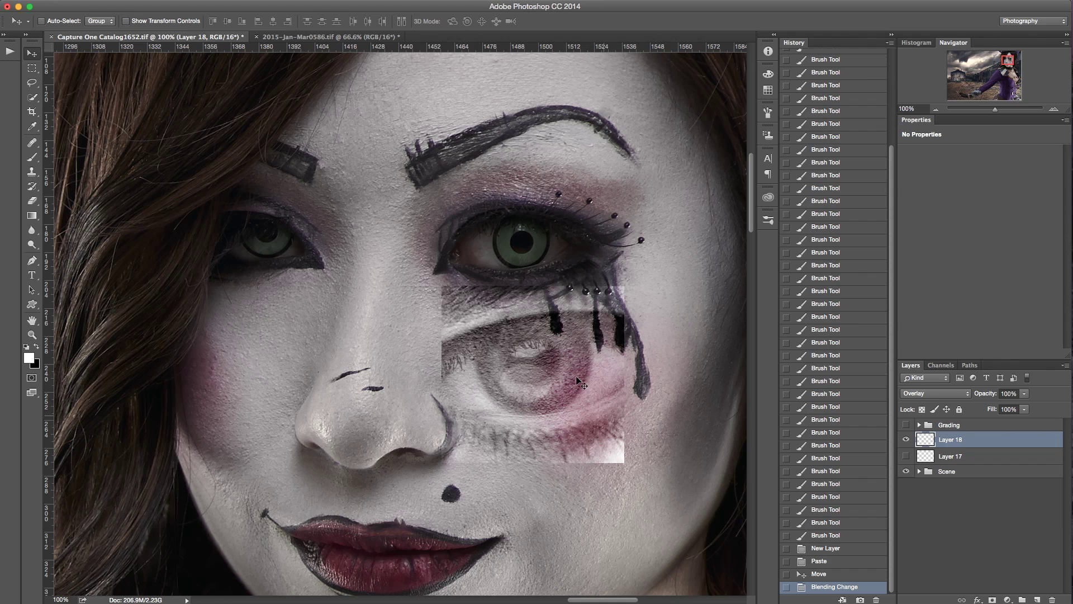
Scale the pasted eye down to about 55% and align its iris precisely over the woman's iris.
{"action": "key", "text": "super+t"}
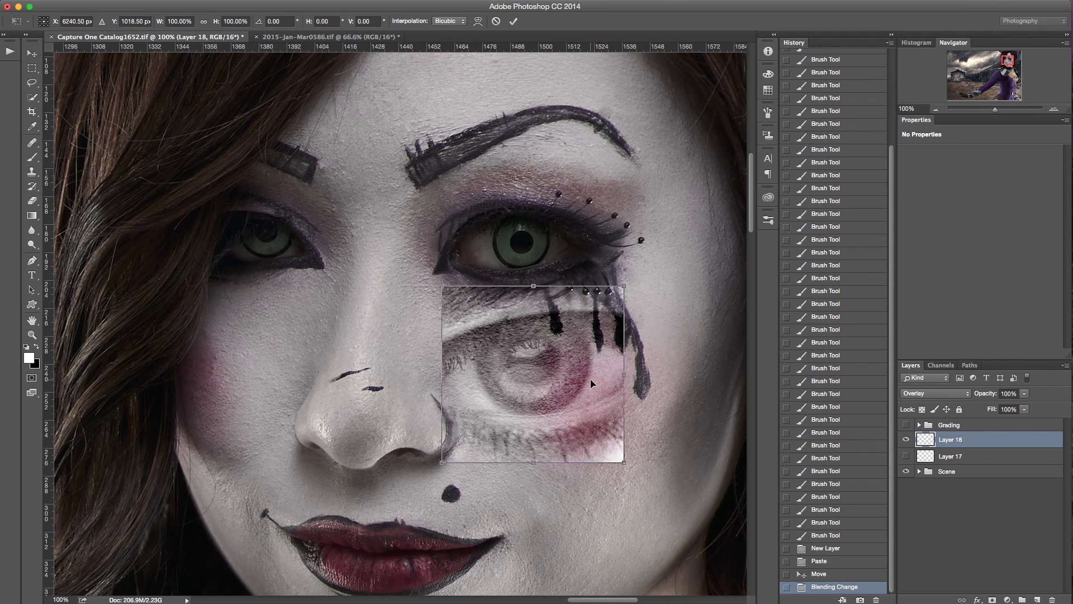
{"action": "left_click_drag", "start_coordinate": [581, 412], "coordinate": [578, 312]}
{"action": "left_click_drag", "start_coordinate": [613, 352], "coordinate": [561, 293]}
{"action": "left_click_drag", "start_coordinate": [550, 252], "coordinate": [551, 248]}
{"action": "left_click_drag", "start_coordinate": [561, 291], "coordinate": [567, 290]}
{"action": "left_click_drag", "start_coordinate": [546, 249], "coordinate": [549, 257]}
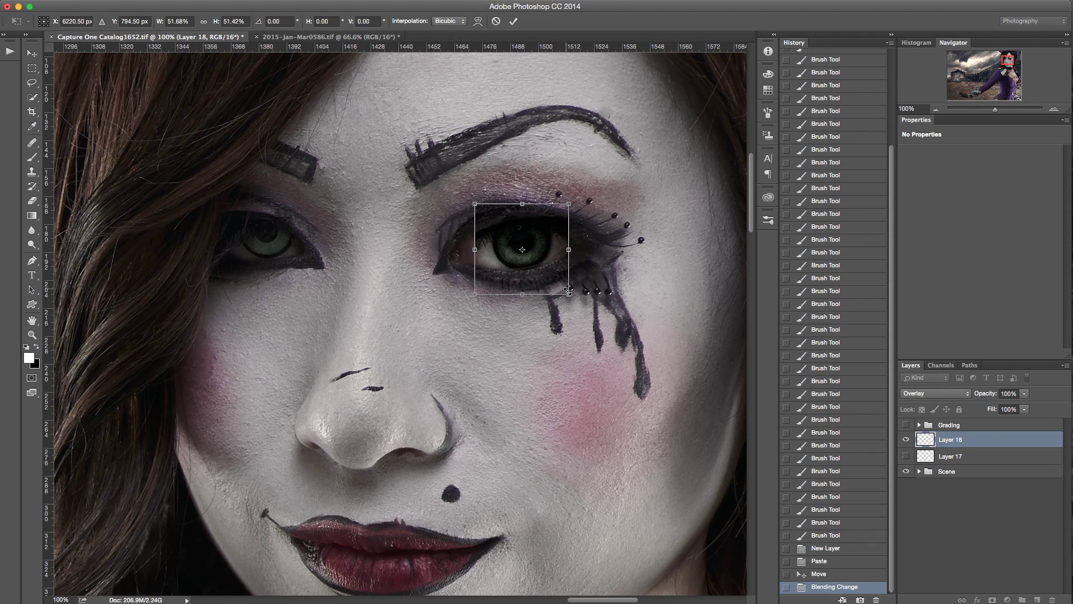
{"action": "left_click_drag", "start_coordinate": [569, 295], "coordinate": [572, 297]}
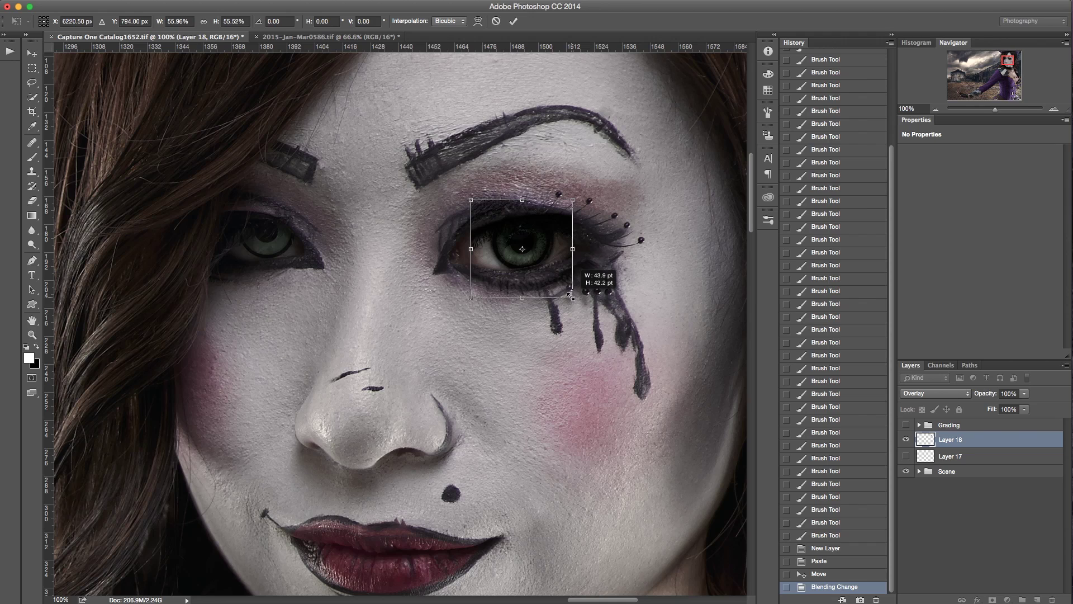
{"action": "left_click_drag", "start_coordinate": [539, 250], "coordinate": [541, 250]}
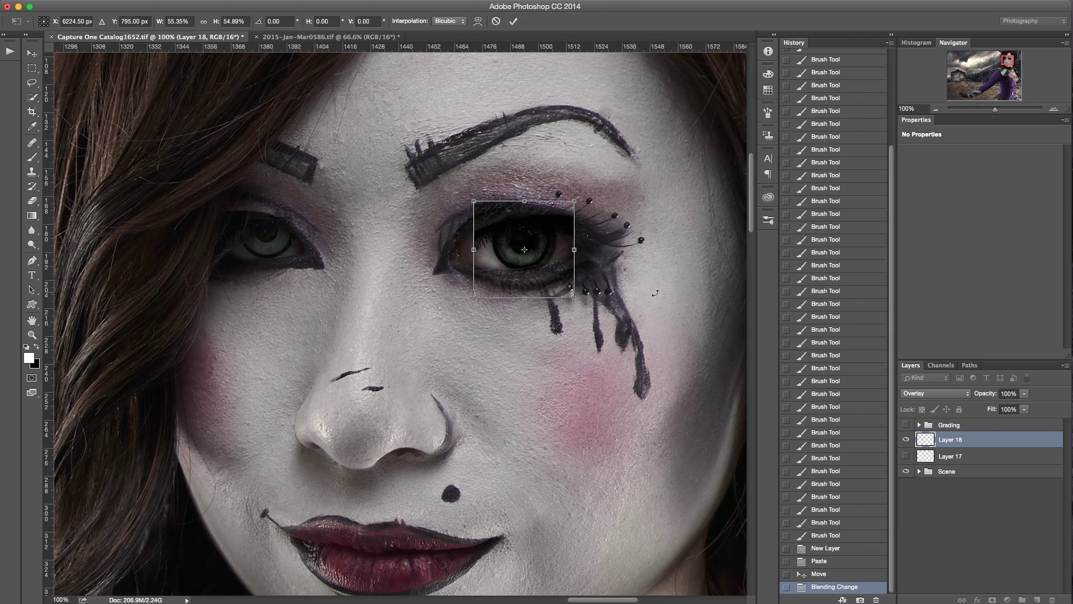
{"action": "key", "text": "Right"}
{"action": "key", "text": "Right"}
{"action": "key", "text": "Right"}
{"action": "key", "text": "Left"}
{"action": "key", "text": "Left"}
{"action": "key", "text": "Left"}
{"action": "key", "text": "Left"}
{"action": "key", "text": "Left"}
{"action": "key", "text": "Return"}
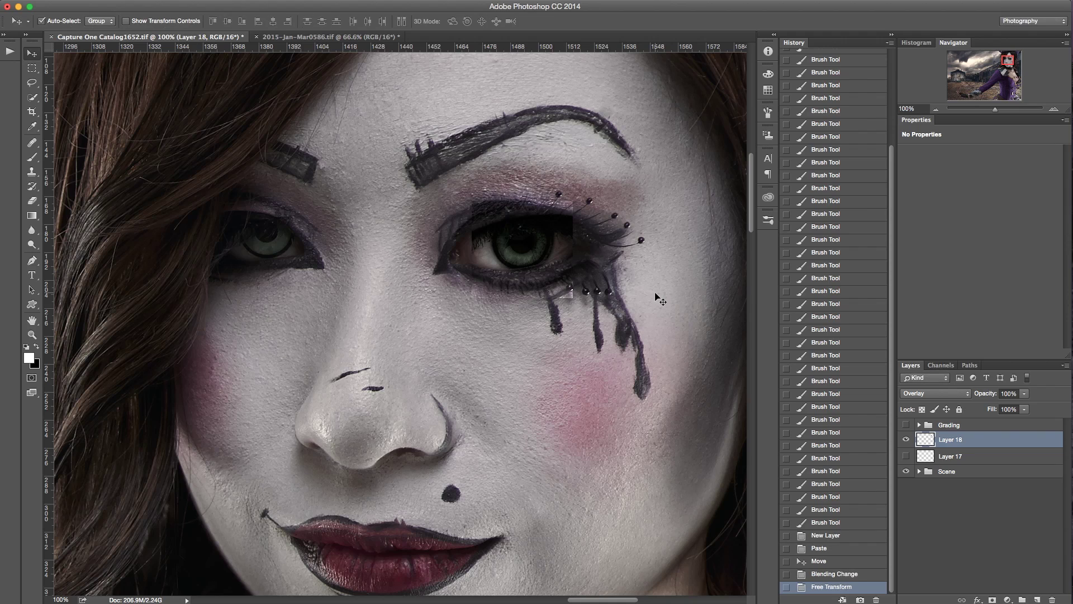
{"action": "key", "text": "Left"}
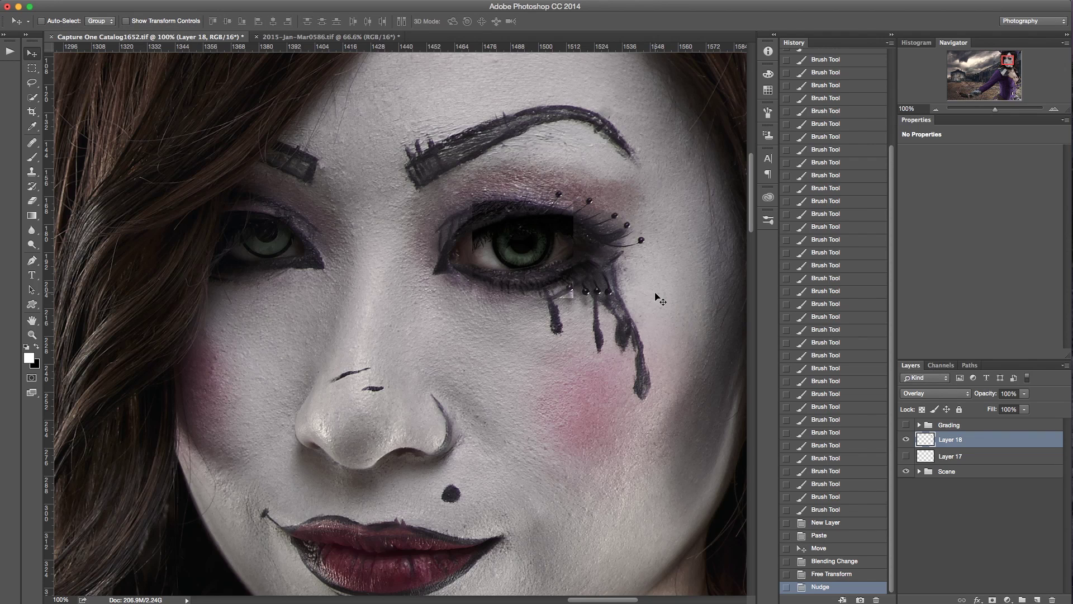
Add a layer mask to the pasted eye layer and set a black brush to 100% opacity and 100% flow.
{"action": "left_click", "coordinate": [993, 599]}
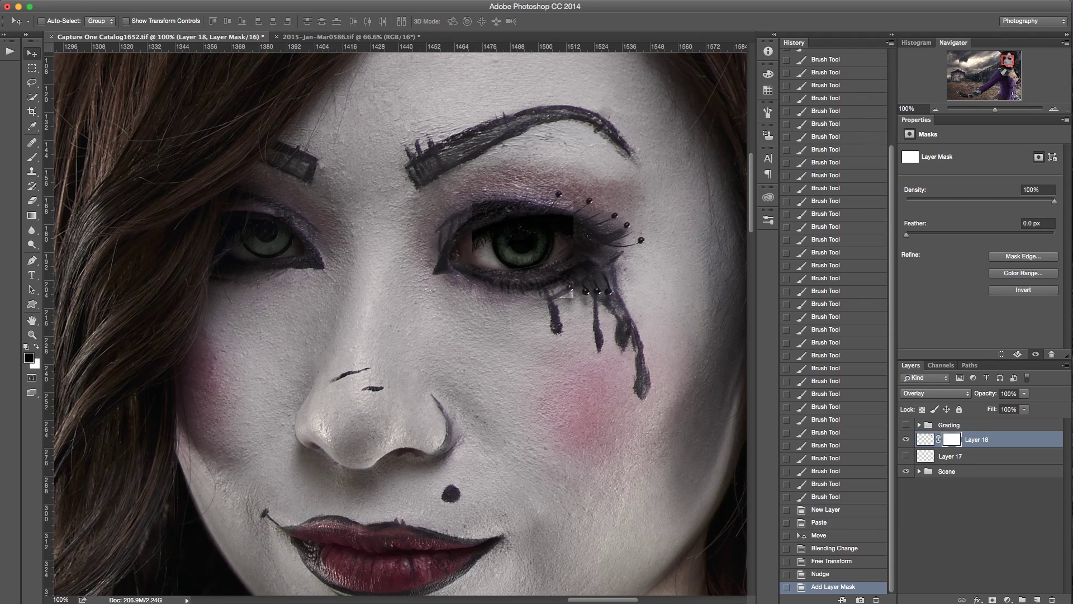
{"action": "key", "text": "b"}
{"action": "left_click_drag", "start_coordinate": [199, 22], "coordinate": [363, 34]}
{"action": "mouse_move", "coordinate": [269, 23]}
{"action": "left_mouse_down"}
{"action": "mouse_move", "coordinate": [419, 74]}
{"action": "mouse_move", "coordinate": [269, 33]}
{"action": "mouse_move", "coordinate": [412, 56]}
{"action": "mouse_move", "coordinate": [384, 53]}
{"action": "left_mouse_up"}
{"action": "left_click_drag", "start_coordinate": [270, 26], "coordinate": [374, 49]}
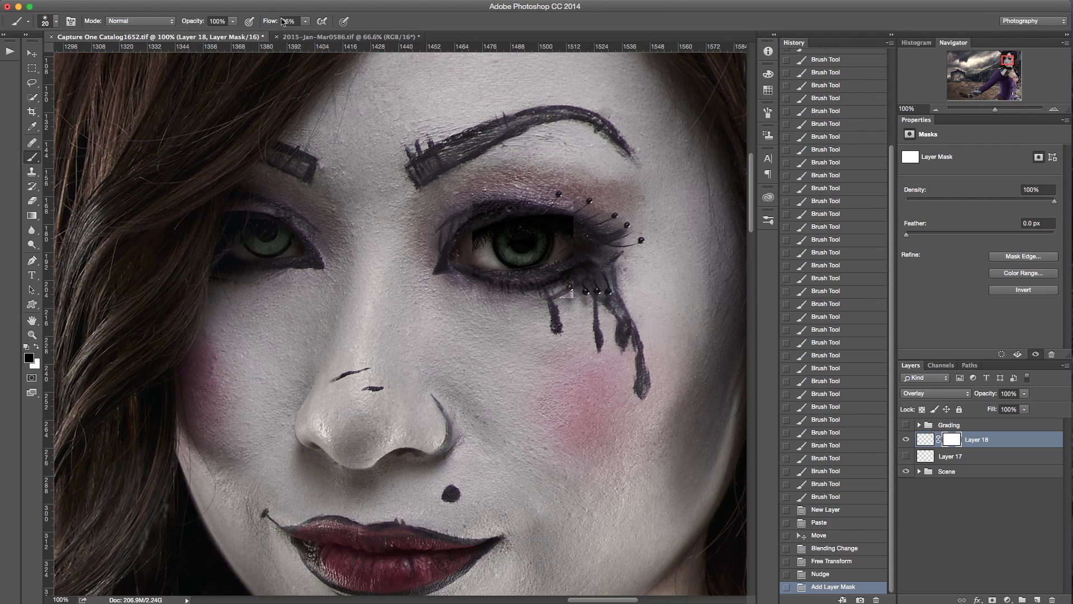
{"action": "left_click_drag", "start_coordinate": [271, 25], "coordinate": [317, 33]}
Paint black on the mask around the iris to hide the pasted eye's lids, corners and hard rectangular edges.
{"action": "key", "text": "bracketright"}
{"action": "key", "text": "bracketright"}
{"action": "key", "text": "bracketright"}
{"action": "key", "text": "bracketright"}
{"action": "mouse_move", "coordinate": [557, 298]}
{"action": "left_mouse_down"}
{"action": "mouse_move", "coordinate": [581, 235]}
{"action": "mouse_move", "coordinate": [541, 200]}
{"action": "mouse_move", "coordinate": [481, 211]}
{"action": "mouse_move", "coordinate": [473, 237]}
{"action": "mouse_move", "coordinate": [472, 258]}
{"action": "mouse_move", "coordinate": [521, 298]}
{"action": "left_mouse_up"}
{"action": "key", "text": "bracketleft"}
{"action": "key", "text": "bracketleft"}
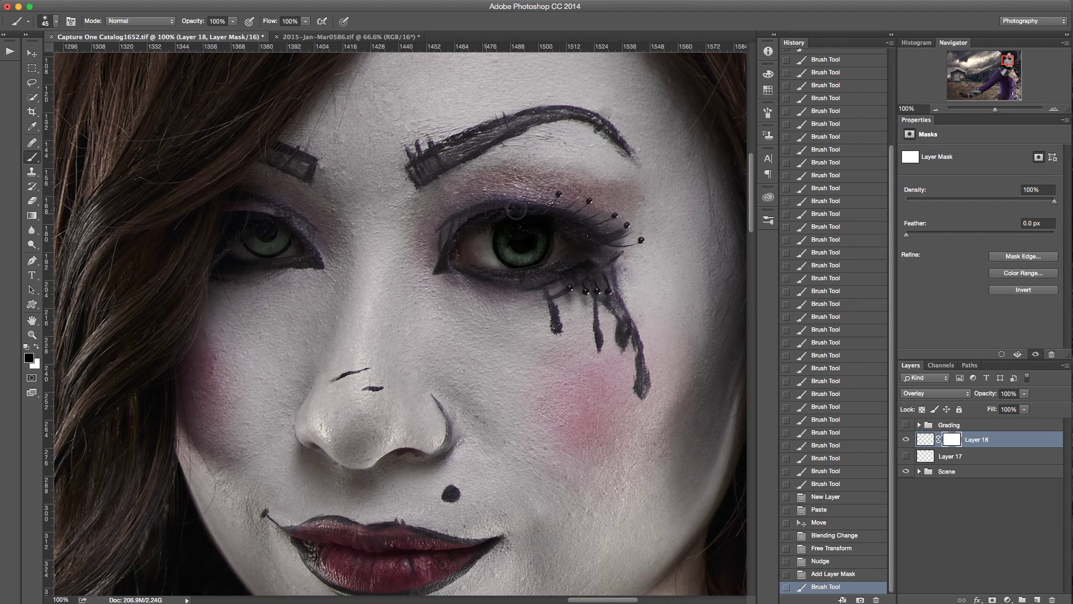
{"action": "mouse_move", "coordinate": [456, 273]}
{"action": "left_mouse_down"}
{"action": "mouse_move", "coordinate": [446, 292]}
{"action": "mouse_move", "coordinate": [482, 212]}
{"action": "left_mouse_up"}
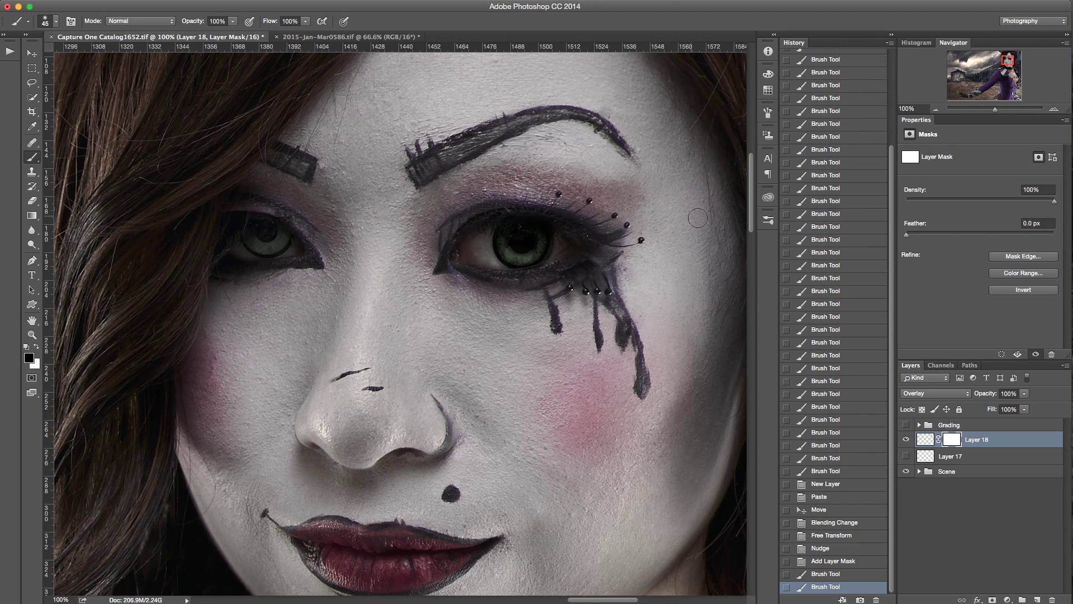
Nudge the masked iris texture slightly upward and compare the eye with and without it.
{"action": "key", "text": "v"}
{"action": "key", "text": "Up"}
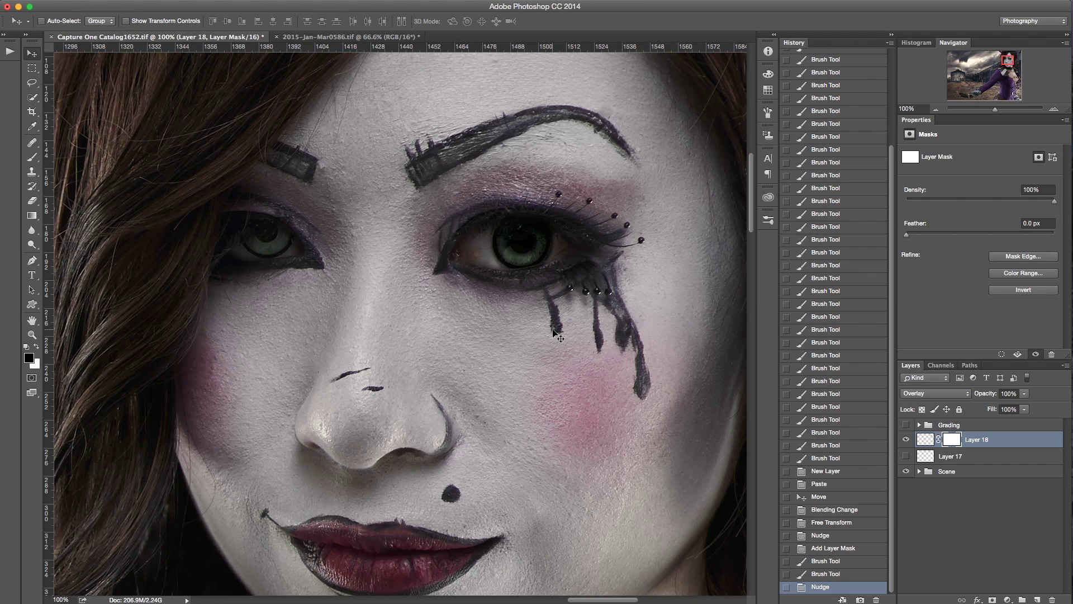
{"action": "left_click", "coordinate": [906, 440]}
{"action": "left_click", "coordinate": [907, 441]}
Mask out the remaining pasted texture on the white of the eye, the lower lid and the upper lash line.
{"action": "key", "text": "b"}
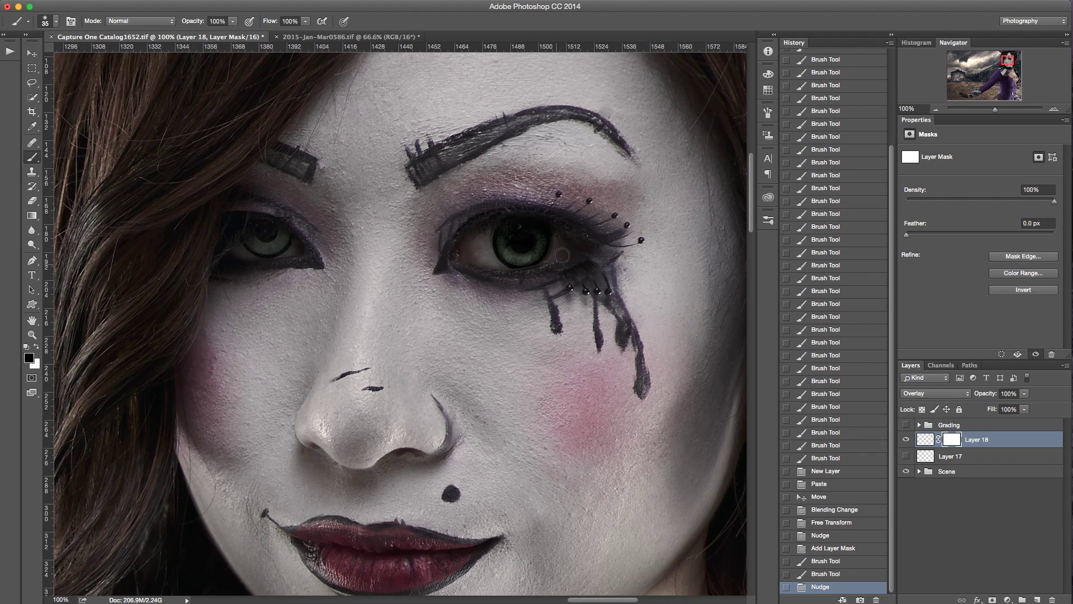
{"action": "left_click_drag", "start_coordinate": [562, 256], "coordinate": [546, 287]}
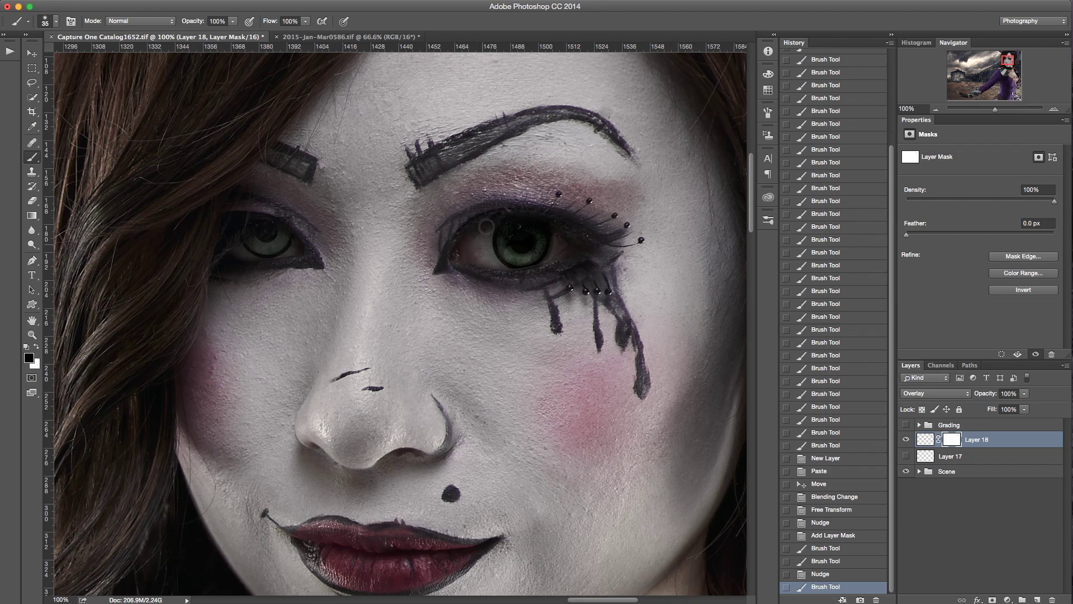
{"action": "left_click_drag", "start_coordinate": [524, 210], "coordinate": [585, 223]}
{"action": "left_click_drag", "start_coordinate": [587, 225], "coordinate": [607, 236]}
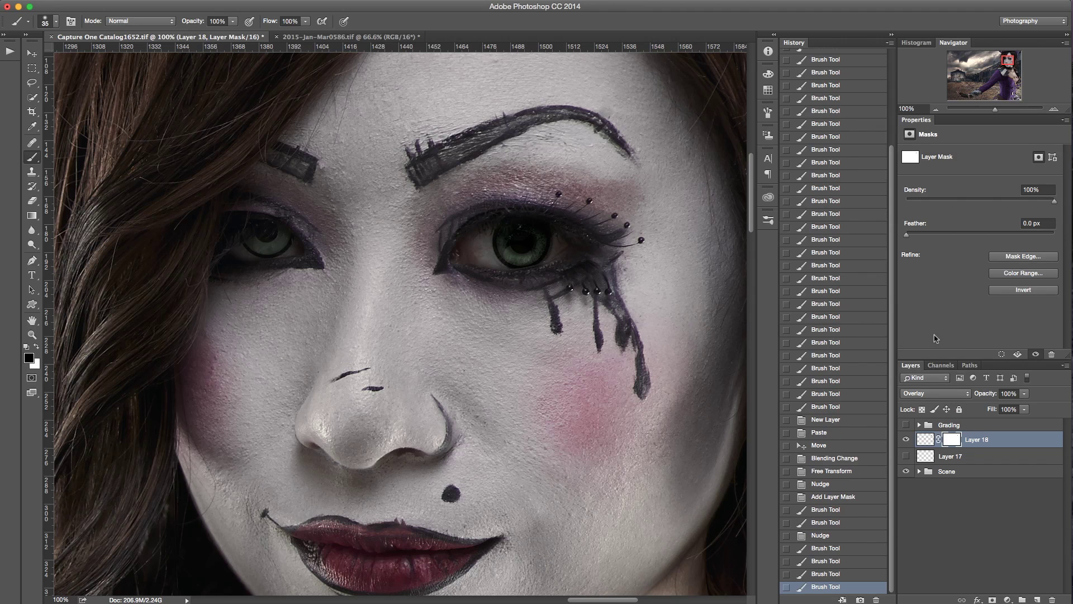
Add a Curves adjustment clipped to the iris texture layer and brighten it with a point at input 72, output 140.
{"action": "left_click", "coordinate": [925, 439]}
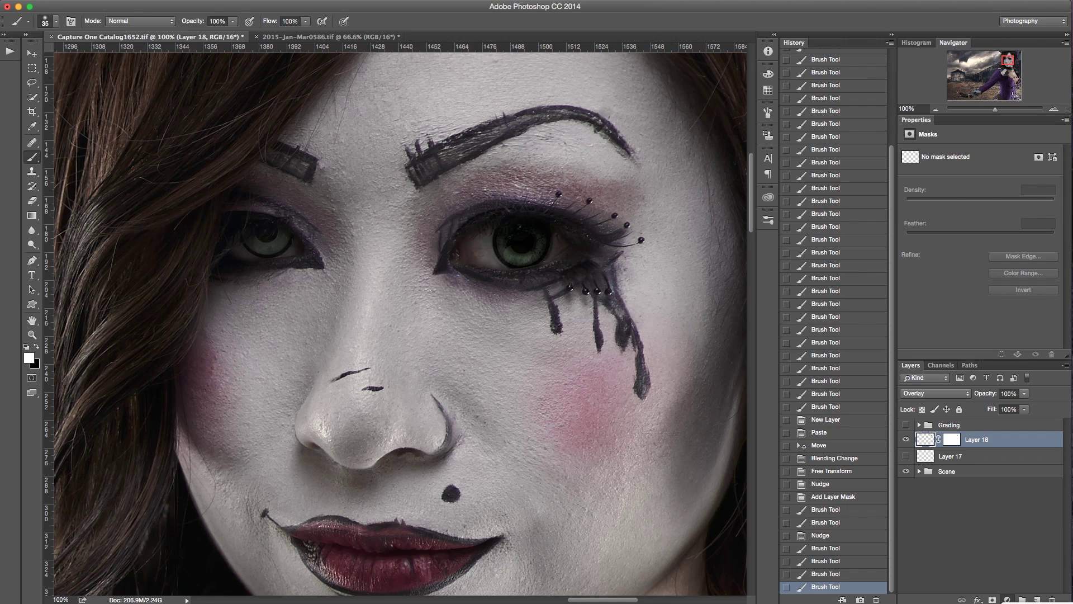
{"action": "left_click", "coordinate": [1063, 512]}
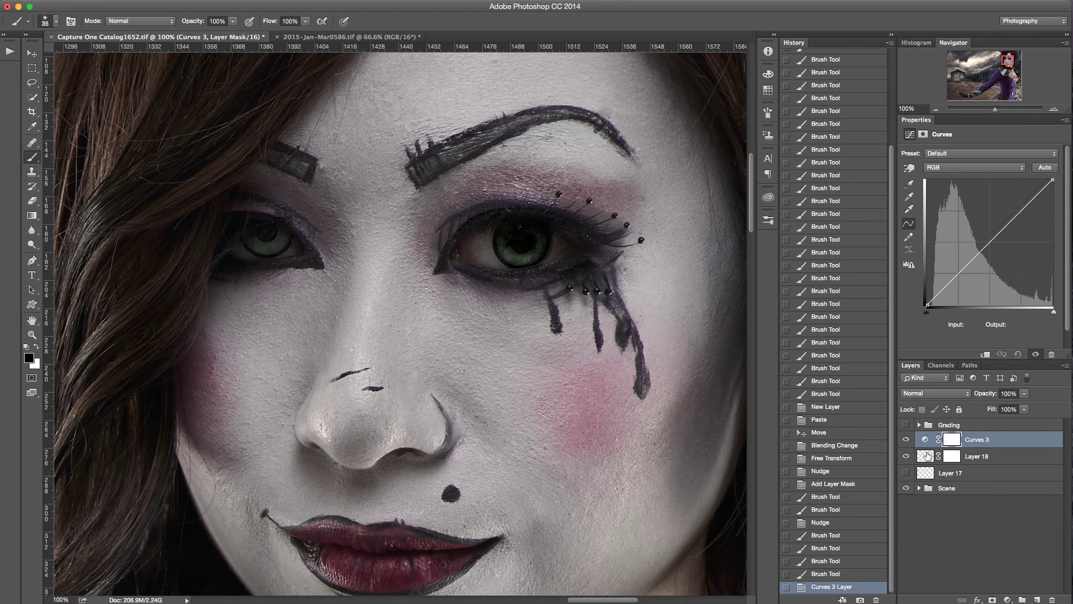
{"action": "left_click", "coordinate": [926, 447], "text": "alt"}
{"action": "left_click", "coordinate": [926, 447], "text": "alt"}
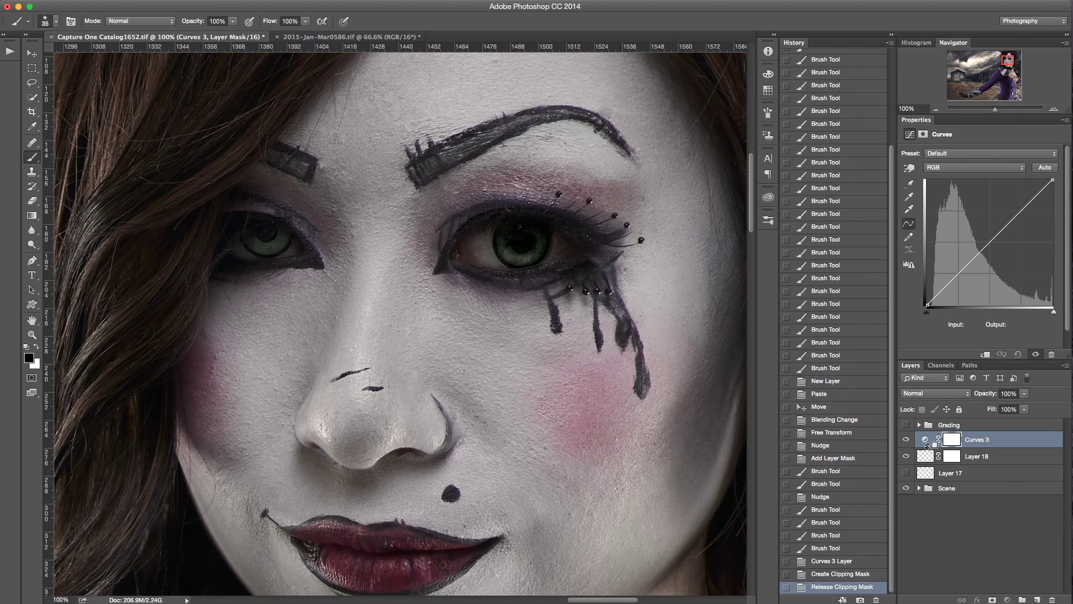
{"action": "left_click", "coordinate": [926, 448], "text": "alt"}
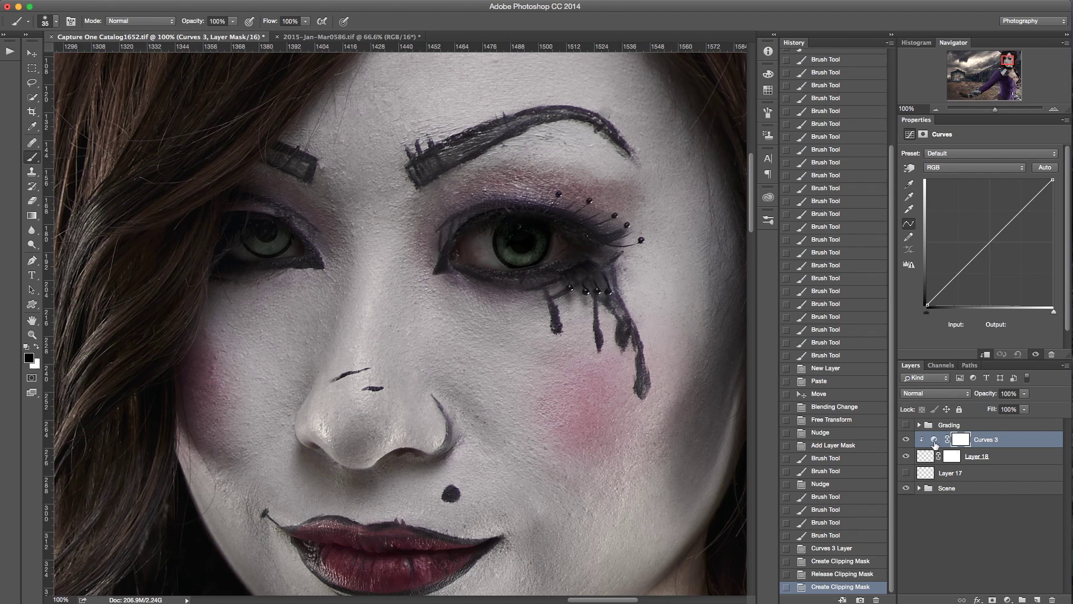
{"action": "left_click", "coordinate": [934, 439]}
{"action": "left_click_drag", "start_coordinate": [988, 245], "coordinate": [962, 235]}
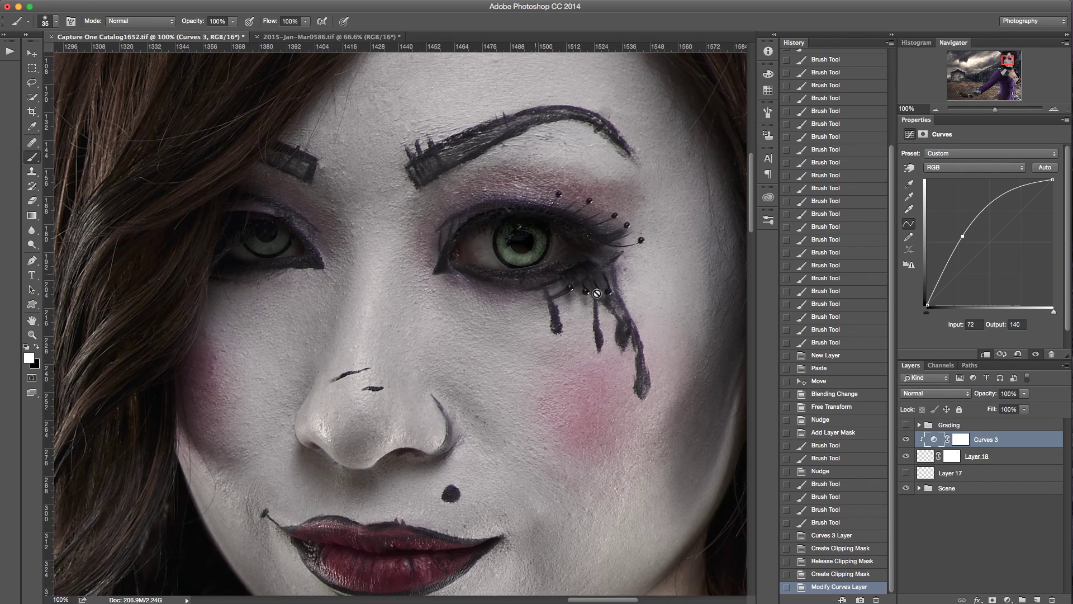
Create a new empty layer above the Curves adjustment and set its blend mode to Overlay.
{"action": "left_click", "coordinate": [1037, 599]}
{"action": "left_click", "coordinate": [1037, 599]}
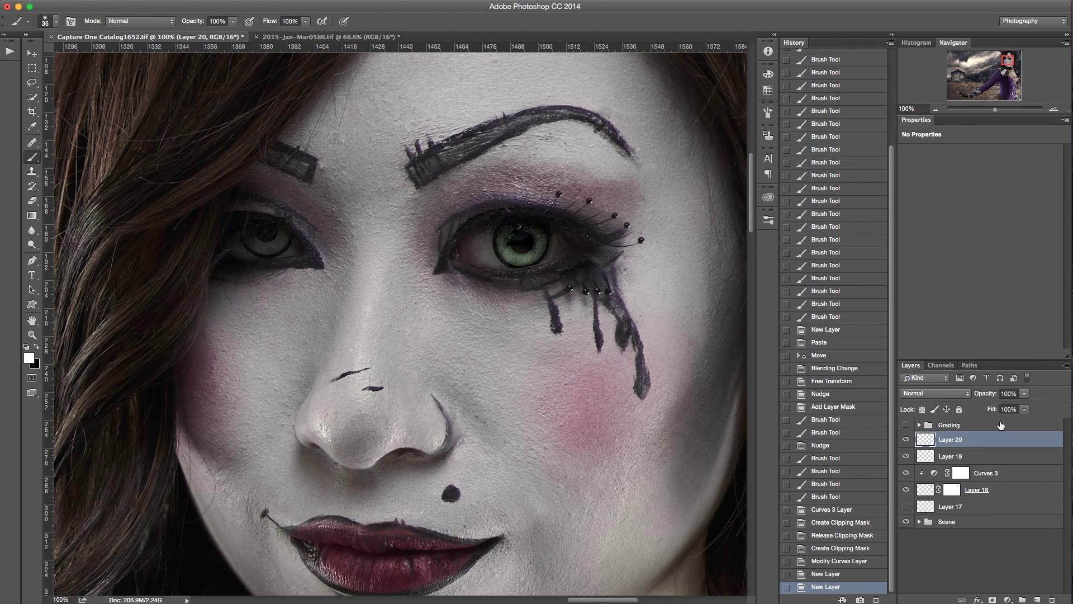
{"action": "key", "text": "Delete"}
{"action": "left_click", "coordinate": [926, 396]}
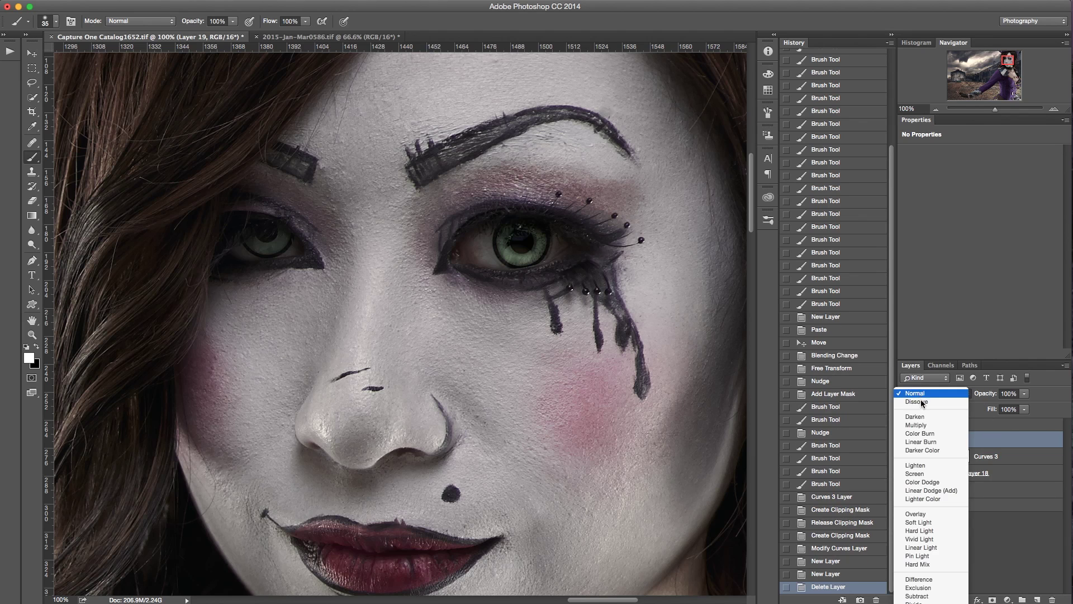
{"action": "left_click", "coordinate": [929, 518]}
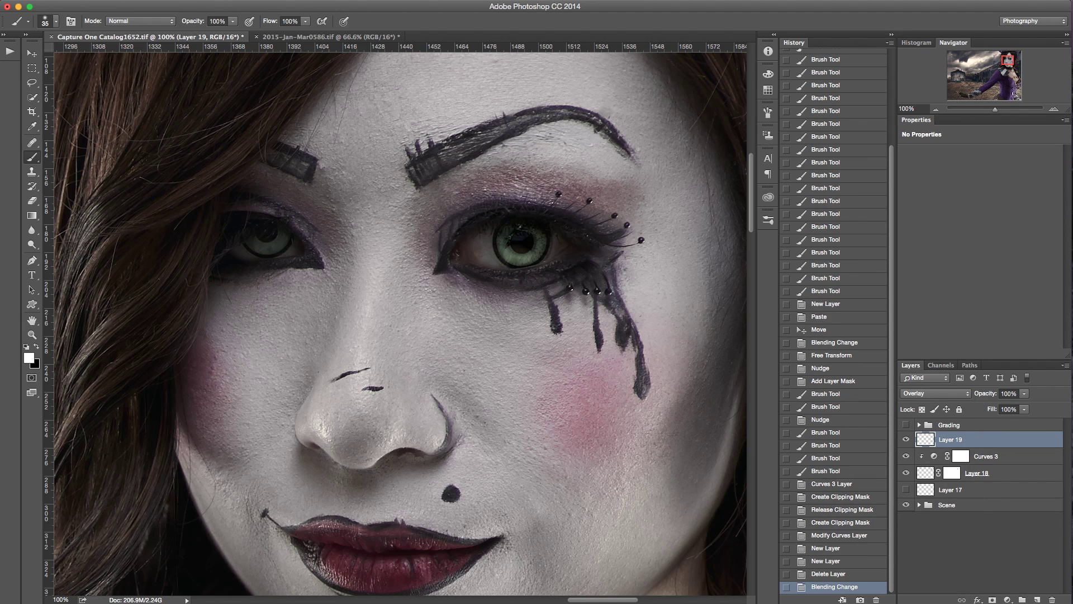
Prepare a black brush of size 20 with 37% opacity and 30% flow.
{"action": "key", "text": "x"}
{"action": "left_click_drag", "start_coordinate": [195, 23], "coordinate": [155, 25]}
{"action": "left_click_drag", "start_coordinate": [273, 23], "coordinate": [231, 22]}
{"action": "type", "text": "30"}
{"action": "key", "text": "Return"}
{"action": "key", "text": "bracketleft"}
{"action": "key", "text": "bracketleft"}
{"action": "key", "text": "bracketleft"}
Darken the outer rim of the iris with black strokes on the new Overlay layer and reduce the layer's opacity to 52%.
{"action": "mouse_move", "coordinate": [501, 222]}
{"action": "left_mouse_down"}
{"action": "mouse_move", "coordinate": [494, 251]}
{"action": "mouse_move", "coordinate": [511, 268]}
{"action": "mouse_move", "coordinate": [496, 238]}
{"action": "mouse_move", "coordinate": [523, 266]}
{"action": "left_mouse_up"}
{"action": "left_click", "coordinate": [498, 236]}
{"action": "left_click_drag", "start_coordinate": [526, 265], "coordinate": [541, 258]}
{"action": "left_click_drag", "start_coordinate": [545, 250], "coordinate": [550, 239]}
{"action": "mouse_move", "coordinate": [546, 249]}
{"action": "left_mouse_down"}
{"action": "mouse_move", "coordinate": [550, 239]}
{"action": "mouse_move", "coordinate": [503, 262]}
{"action": "left_mouse_up"}
{"action": "mouse_move", "coordinate": [502, 260]}
{"action": "left_mouse_down"}
{"action": "mouse_move", "coordinate": [503, 226]}
{"action": "mouse_move", "coordinate": [522, 267]}
{"action": "left_mouse_up"}
{"action": "left_click_drag", "start_coordinate": [540, 262], "coordinate": [548, 228]}
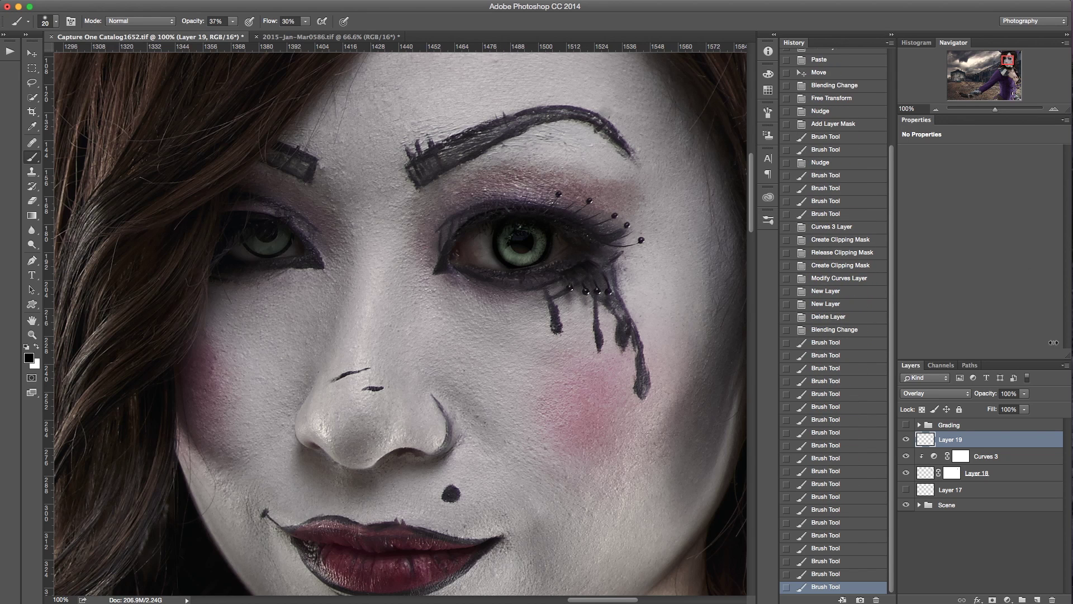
{"action": "left_click_drag", "start_coordinate": [989, 395], "coordinate": [961, 394]}
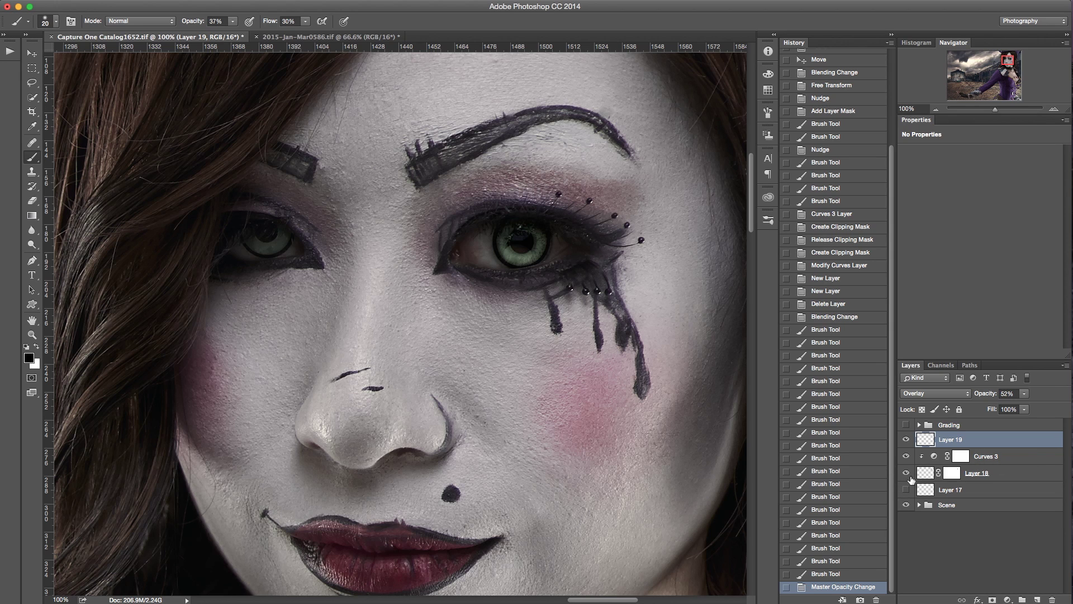
Compare the eye before and after by hiding and reshowing the iris texture, Curves and rim-darkening layers.
{"action": "left_click_drag", "start_coordinate": [907, 474], "coordinate": [907, 442]}
{"action": "left_click", "coordinate": [907, 442]}
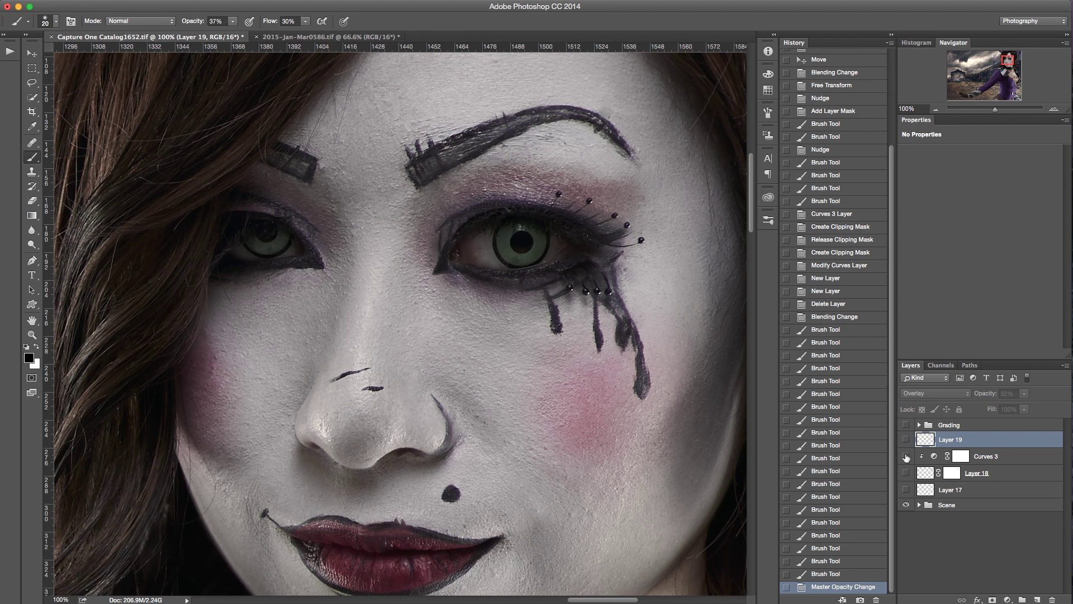
{"action": "left_click_drag", "start_coordinate": [907, 441], "coordinate": [907, 474]}
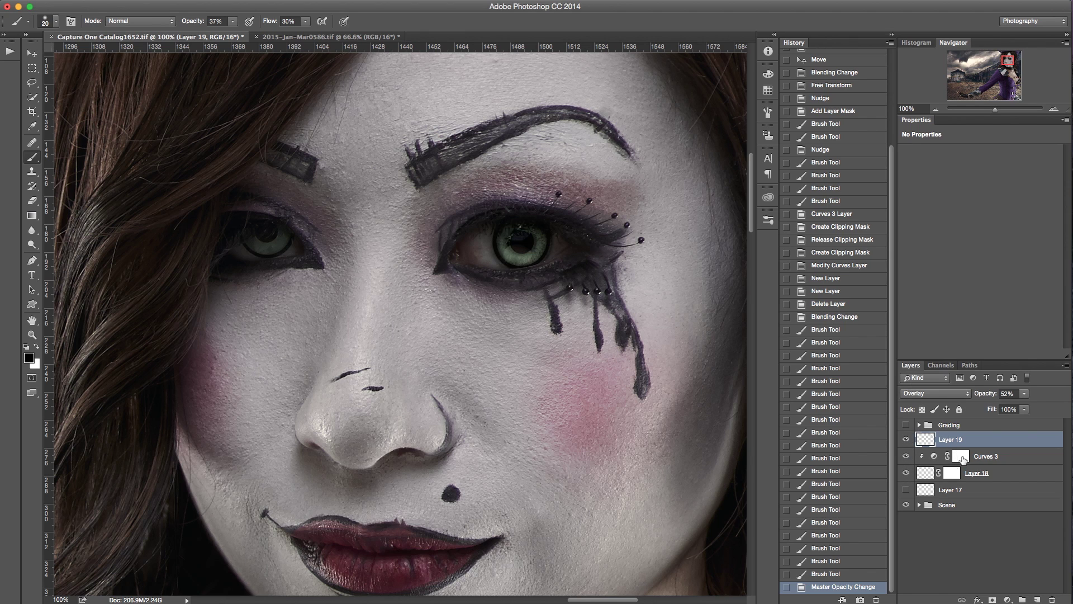